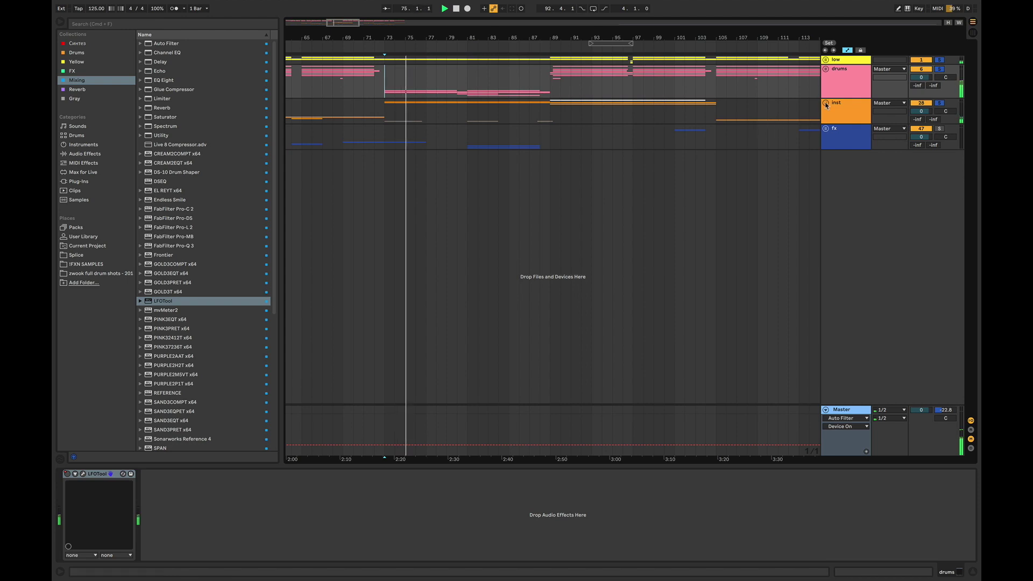
Step: Set the filter cutoff of the Diva synth on the low group's bass track to 54.00
{"action": "left_click", "coordinate": [827, 60]}
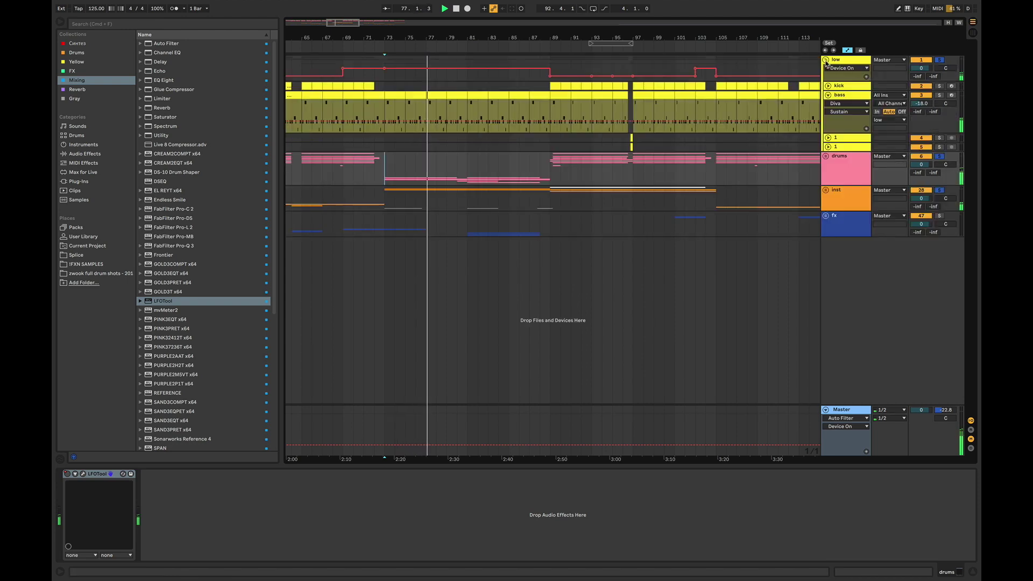
{"action": "left_click", "coordinate": [838, 94]}
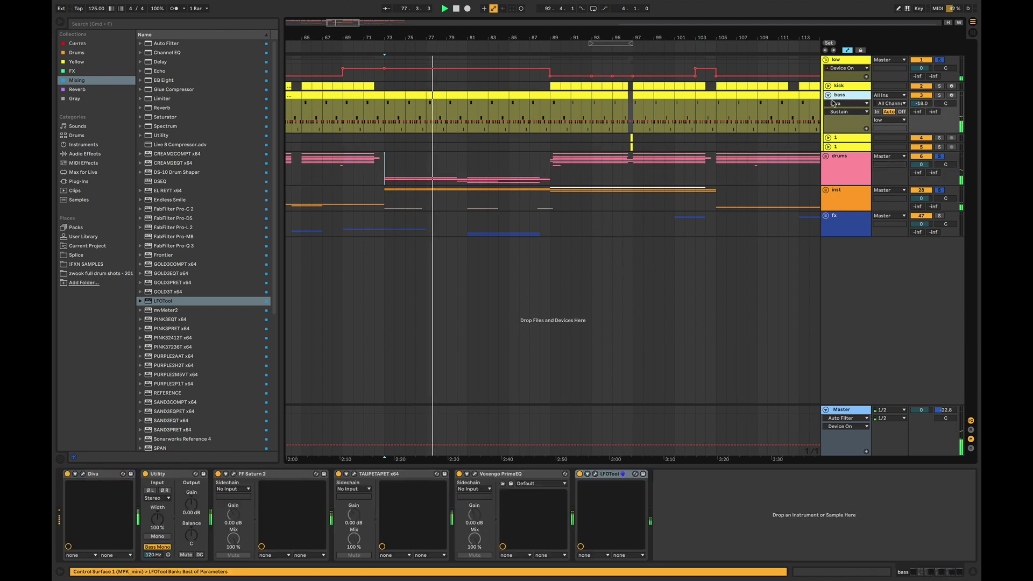
{"action": "left_click", "coordinate": [83, 474]}
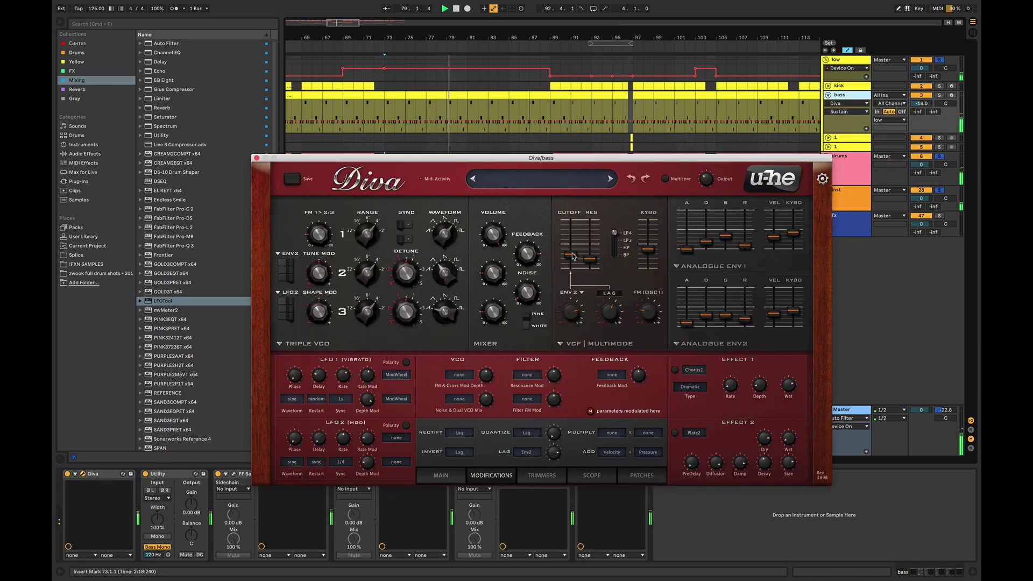
{"action": "left_click_drag", "start_coordinate": [572, 255], "coordinate": [571, 263]}
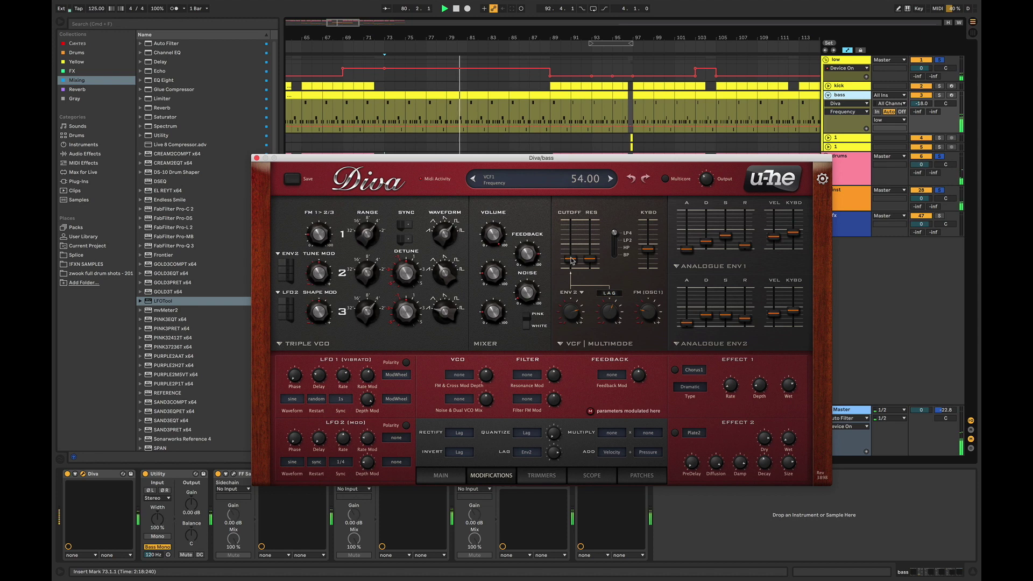
{"action": "left_click", "coordinate": [257, 157]}
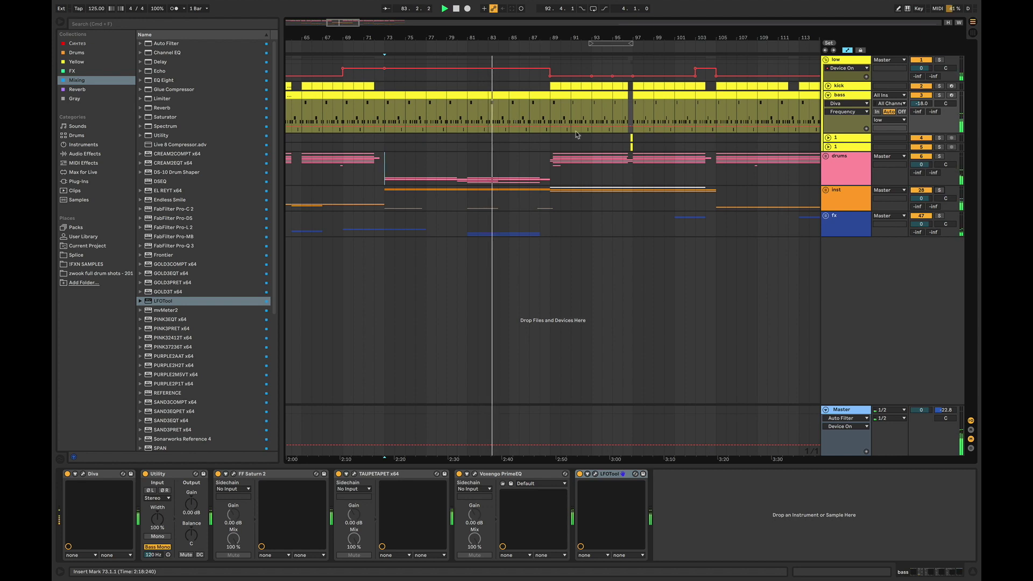
Step: Review the low group's Auto Filter automation and step through the bass clip in two-bar selections from bar 89 to bar 107
{"action": "left_click", "coordinate": [593, 80]}
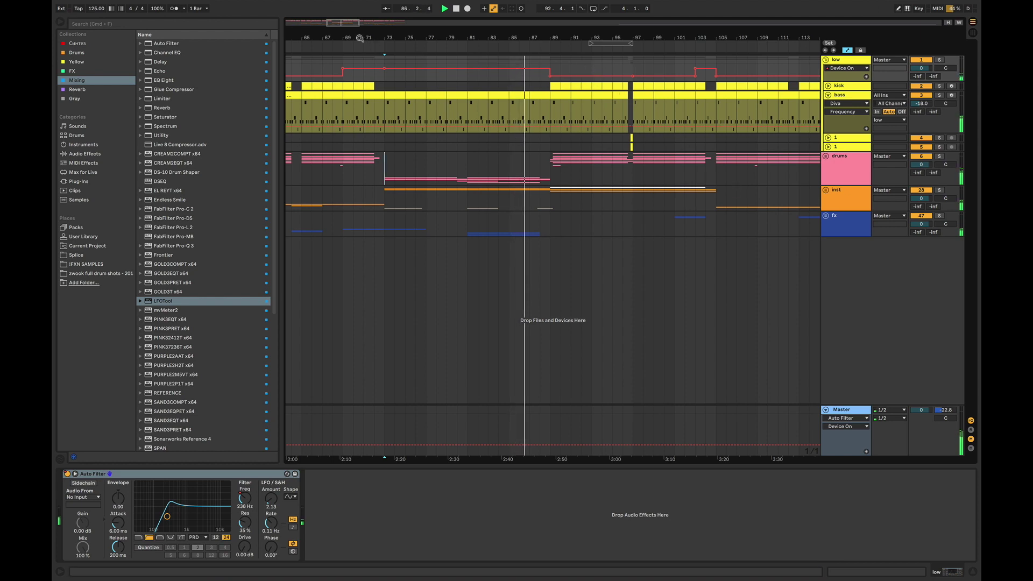
{"action": "scroll", "coordinate": [461, 135], "scroll_direction": "up", "scroll_amount": 5}
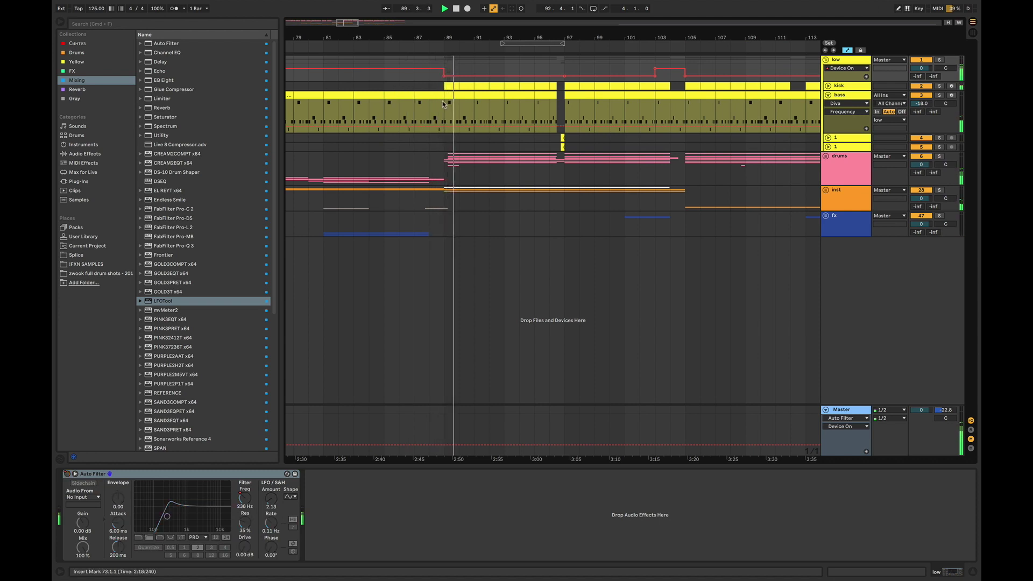
{"action": "left_click", "coordinate": [462, 97]}
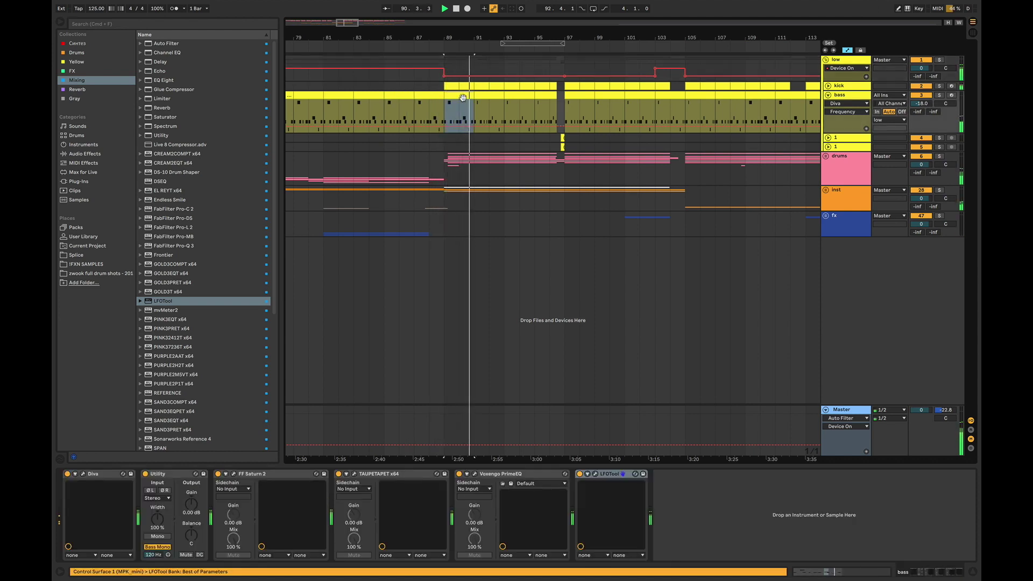
{"action": "key", "text": "Right"}
{"action": "key", "text": "Right"}
{"action": "key", "text": "Right"}
{"action": "key", "text": "Right"}
{"action": "key", "text": "Right"}
{"action": "key", "text": "Right"}
{"action": "key", "text": "Right"}
{"action": "key", "text": "Right"}
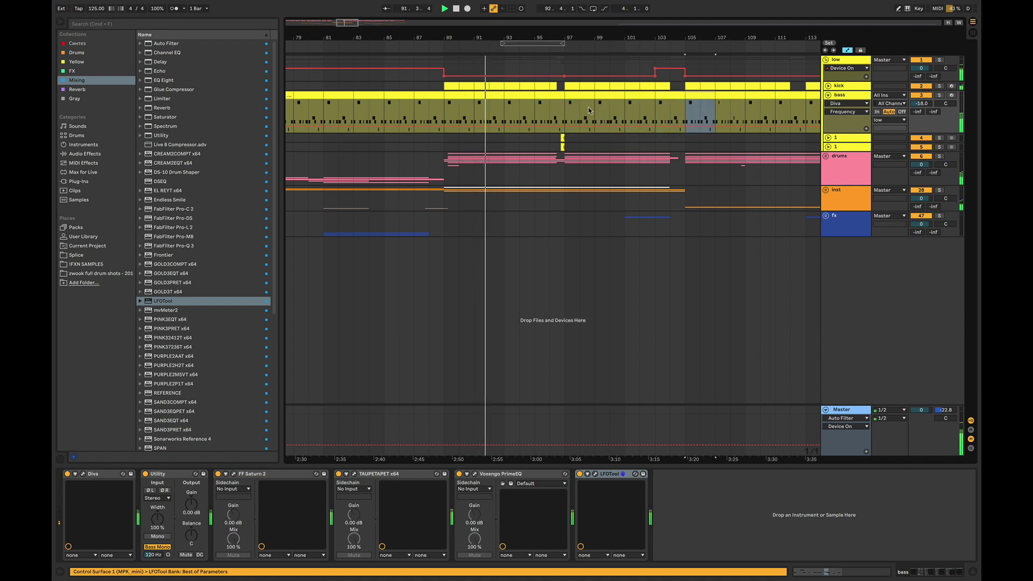
Step: Select the part of the bass clip from bar 95 up to the gap before bar 97 to inspect it
{"action": "scroll", "coordinate": [448, 97], "scroll_direction": "up", "scroll_amount": 3}
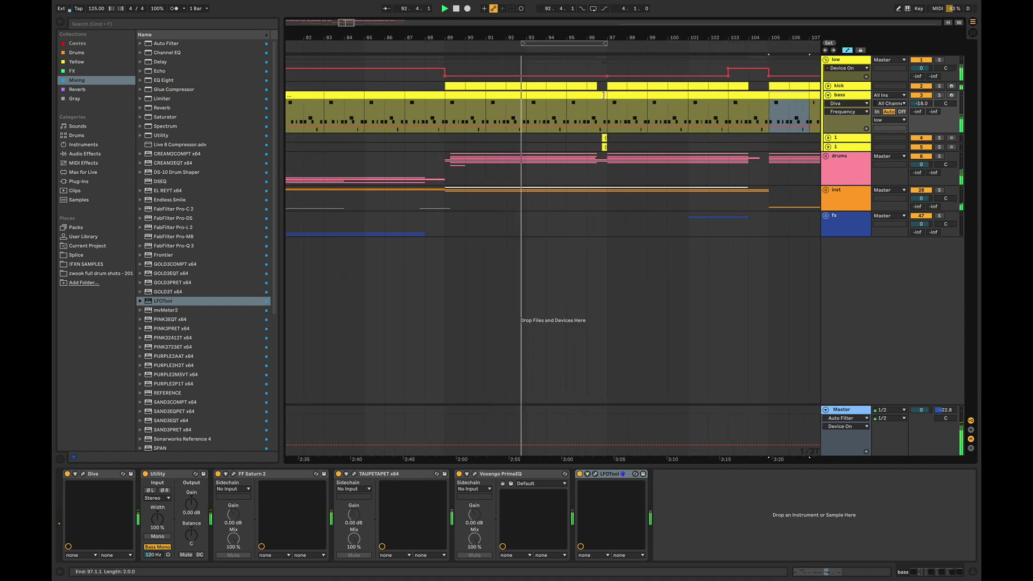
{"action": "scroll", "coordinate": [609, 84], "scroll_direction": "up", "scroll_amount": 1}
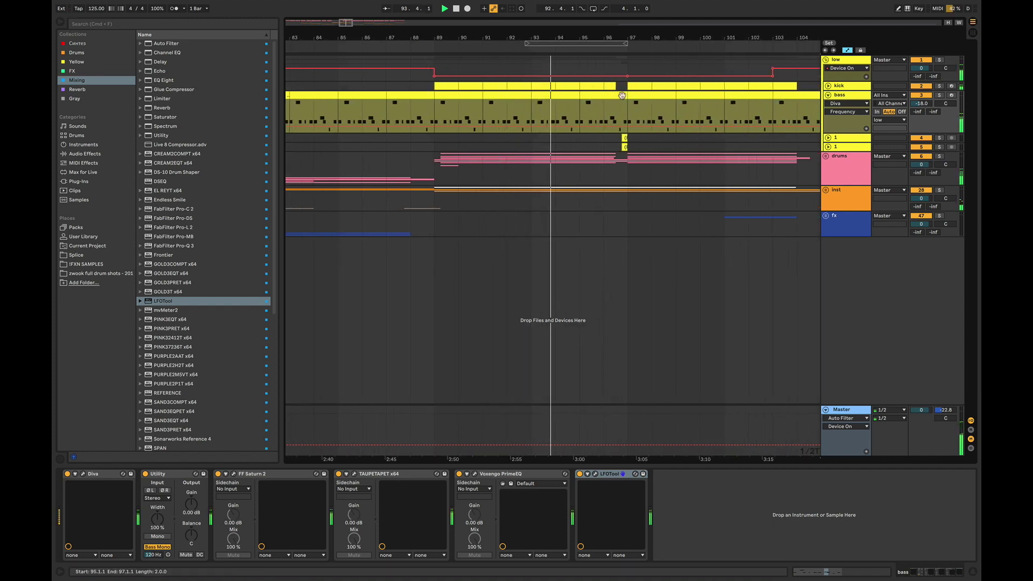
{"action": "mouse_move", "coordinate": [581, 108]}
{"action": "left_mouse_down"}
{"action": "mouse_move", "coordinate": [623, 102]}
{"action": "mouse_move", "coordinate": [611, 100]}
{"action": "left_mouse_up"}
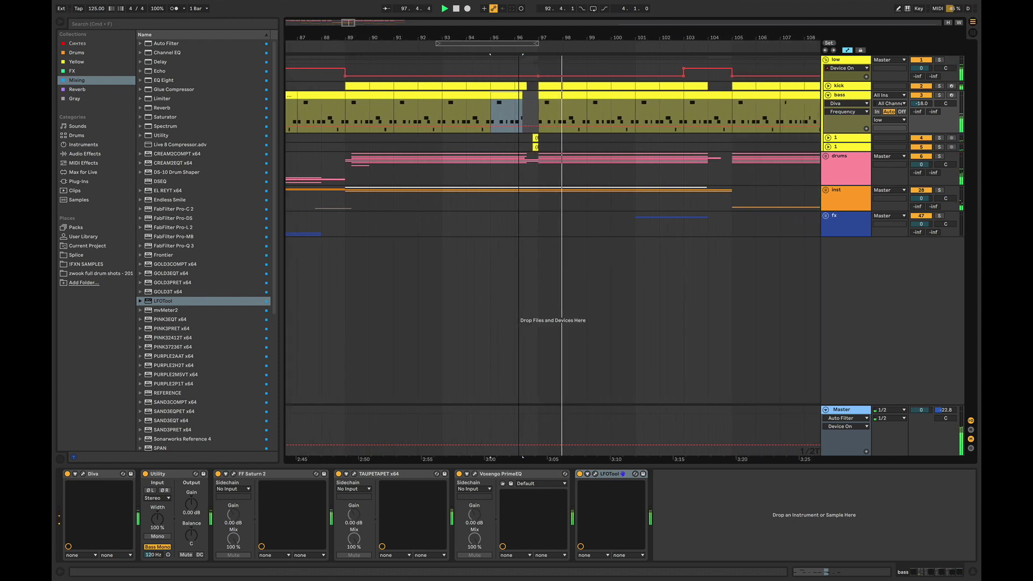
{"action": "key", "text": "minus"}
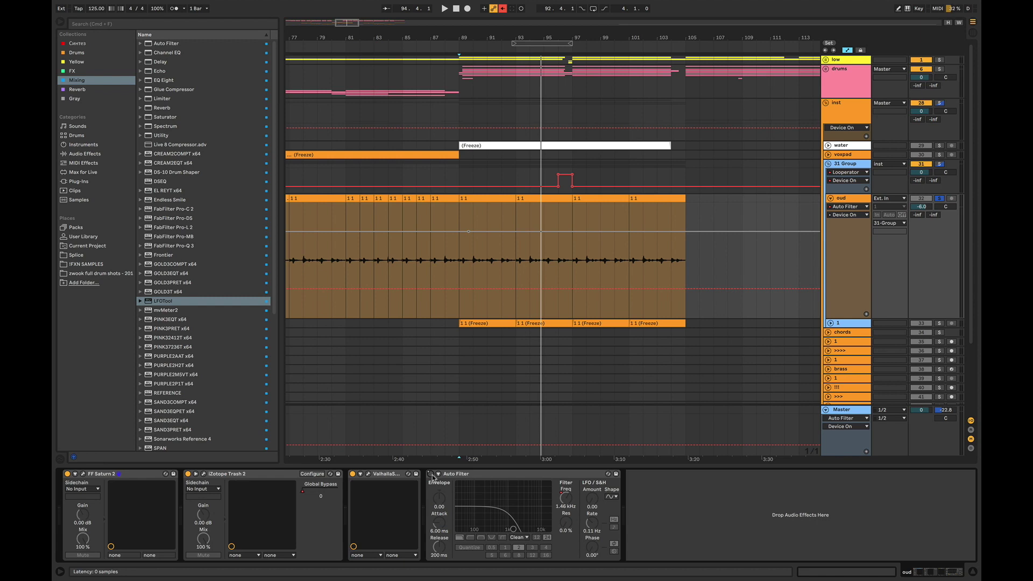
Step: Examine the oud track around bar 96 and listen to it from bar 89
{"action": "scroll", "coordinate": [554, 230], "scroll_direction": "up", "scroll_amount": 3}
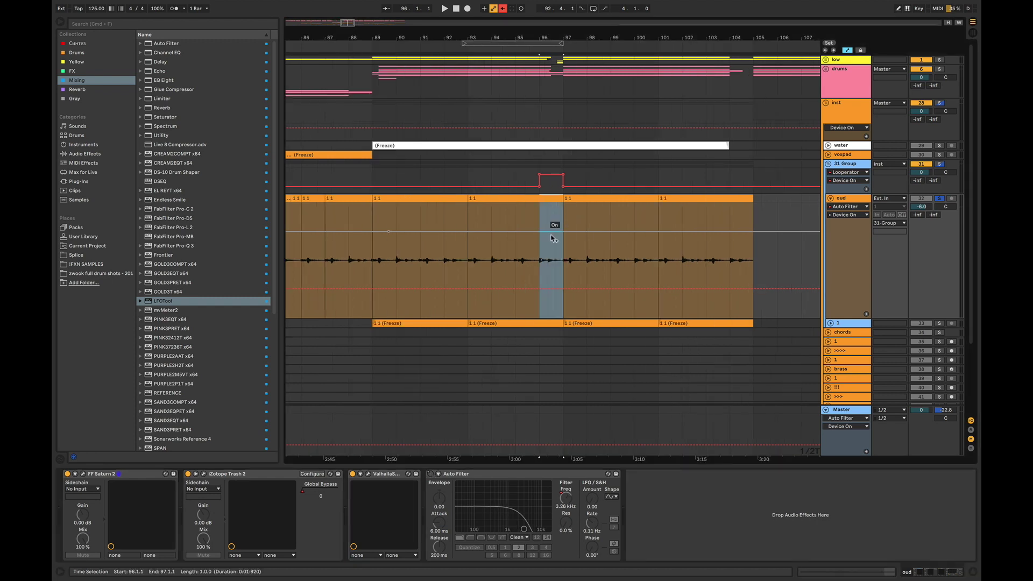
{"action": "left_click", "coordinate": [540, 237]}
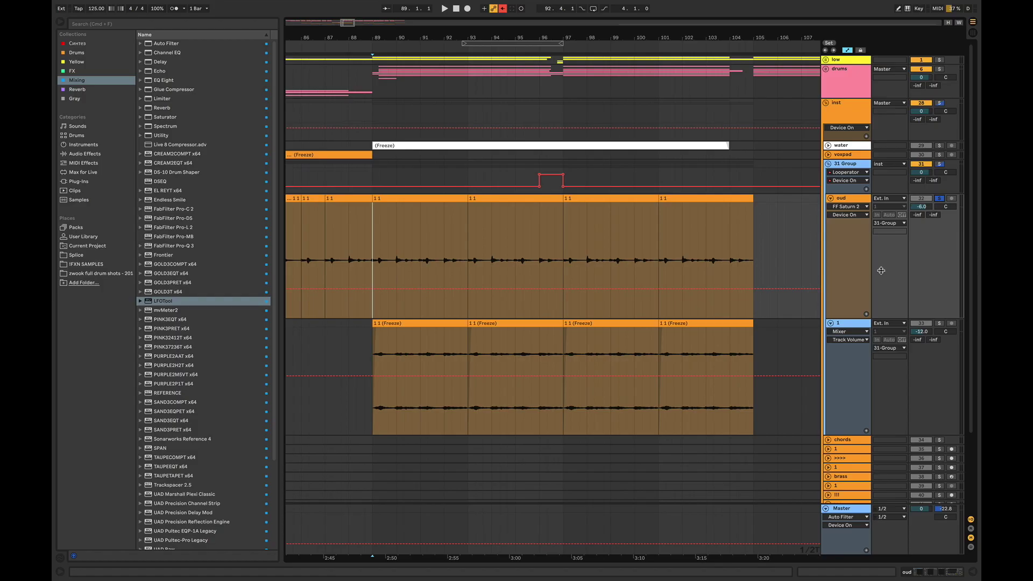
{"action": "key", "text": "space"}
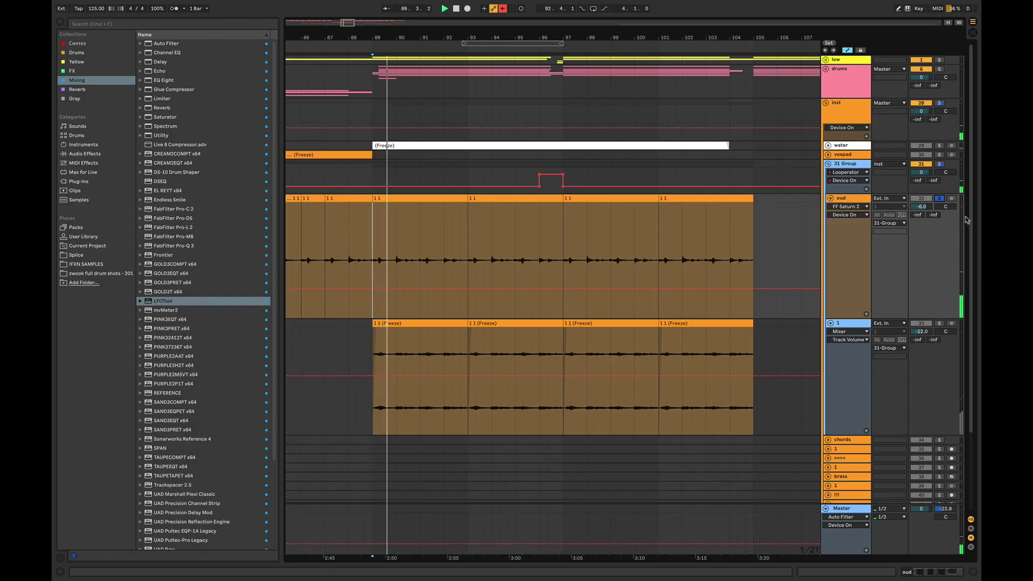
{"action": "left_click", "coordinate": [922, 207]}
{"action": "key", "text": "Delete"}
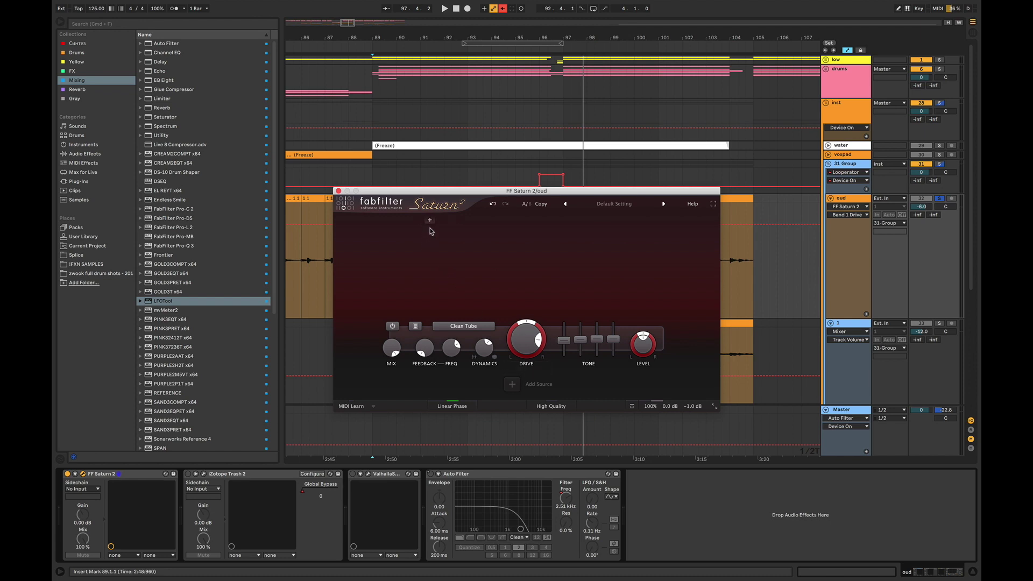
{"action": "left_click", "coordinate": [430, 219]}
{"action": "left_click", "coordinate": [518, 220]}
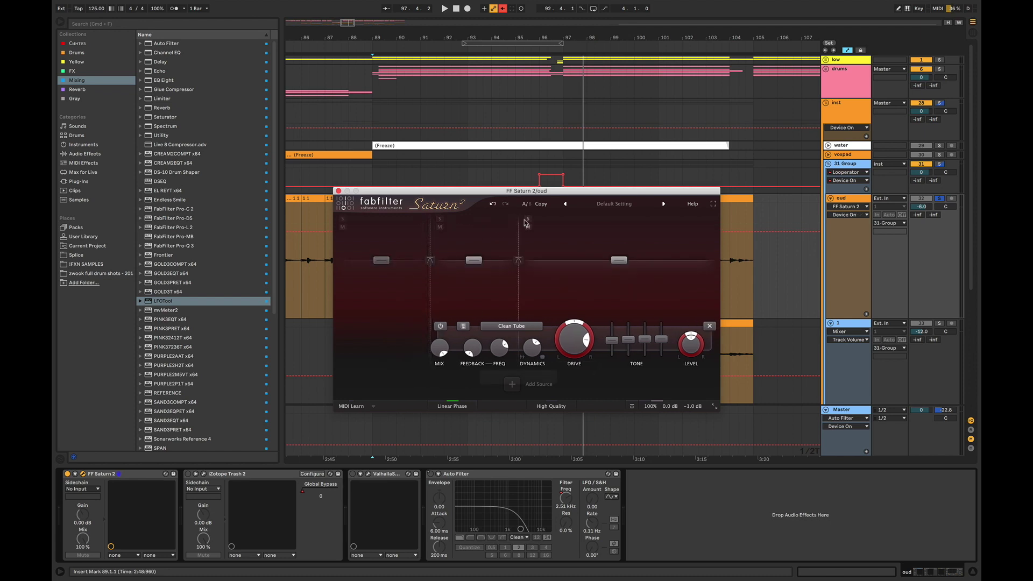
{"action": "left_click", "coordinate": [622, 221]}
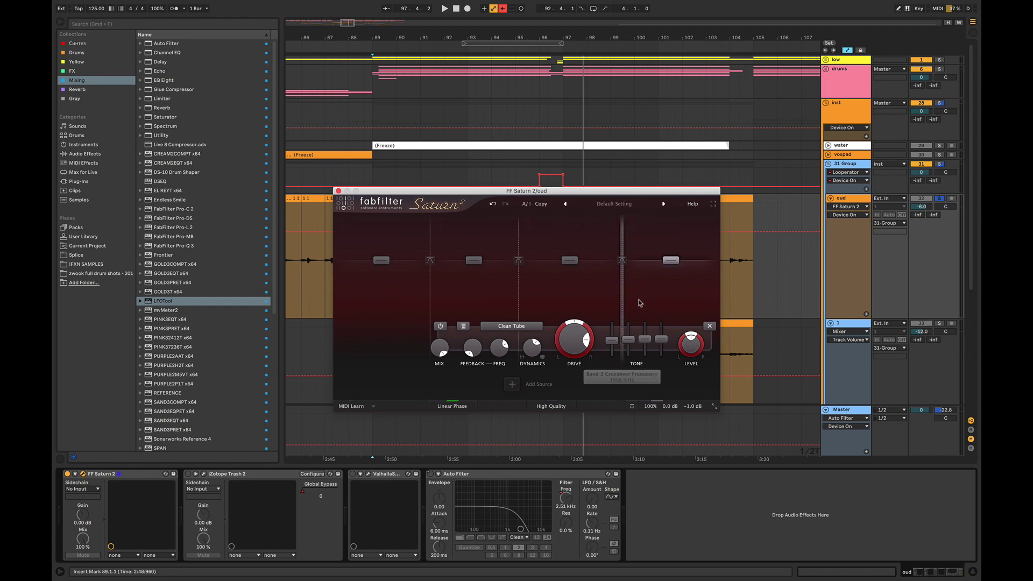
Step: During playback, set the drive of Saturn 2 on the oud track to 100% and adjust its dynamics by ear
{"action": "key", "text": "space"}
{"action": "mouse_move", "coordinate": [487, 332]}
{"action": "left_mouse_down"}
{"action": "mouse_move", "coordinate": [485, 367]}
{"action": "mouse_move", "coordinate": [502, 318]}
{"action": "left_mouse_up"}
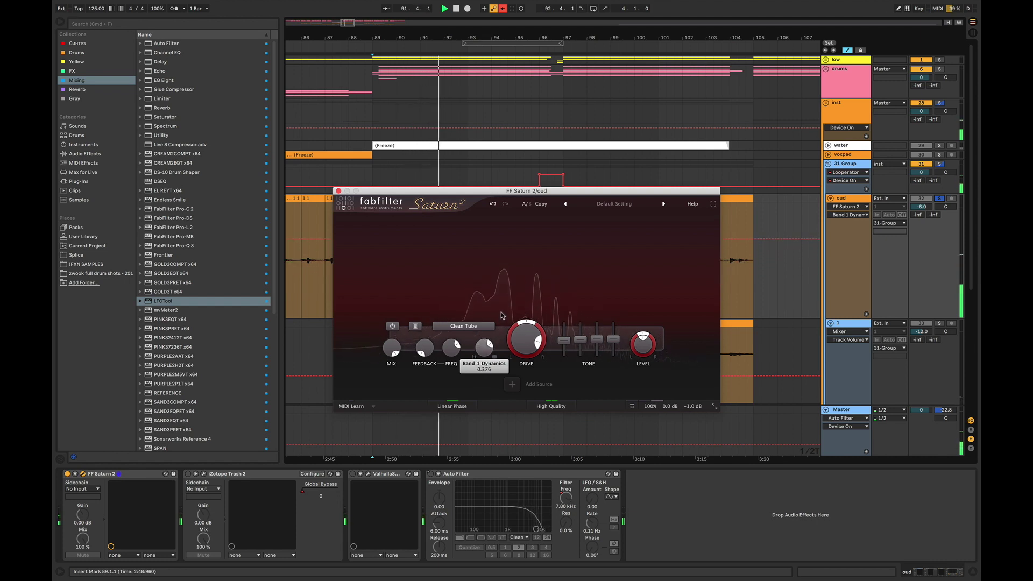
{"action": "mouse_move", "coordinate": [516, 338]}
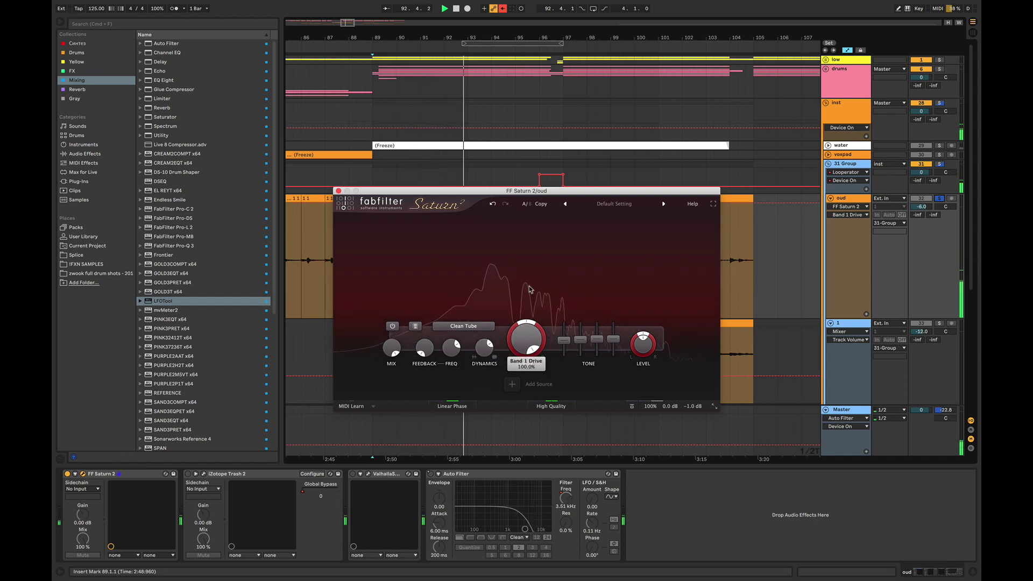
{"action": "mouse_move", "coordinate": [484, 350]}
{"action": "scroll", "coordinate": [484, 350], "scroll_direction": "up", "scroll_amount": 5}
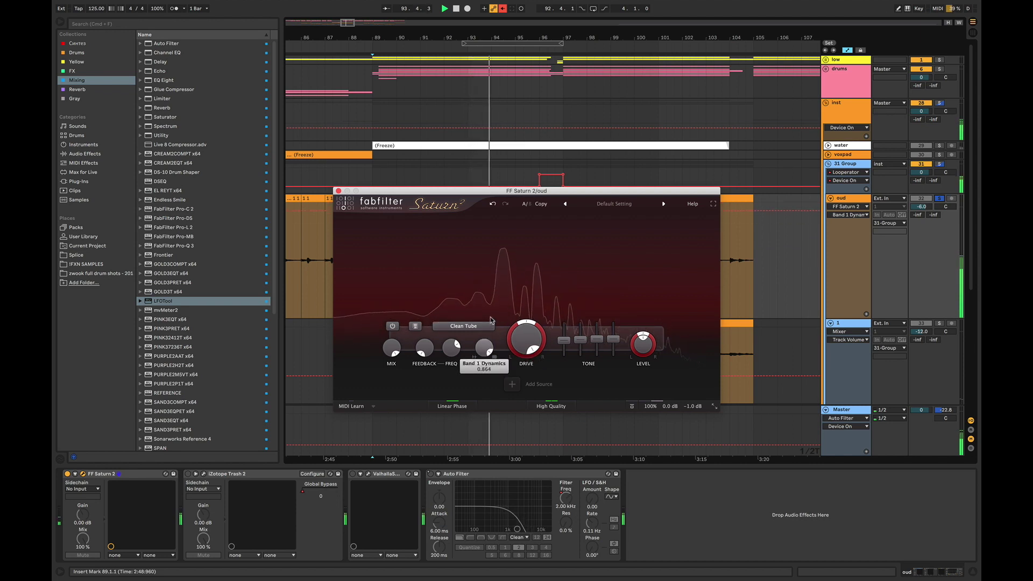
{"action": "left_click_drag", "start_coordinate": [490, 346], "coordinate": [480, 379]}
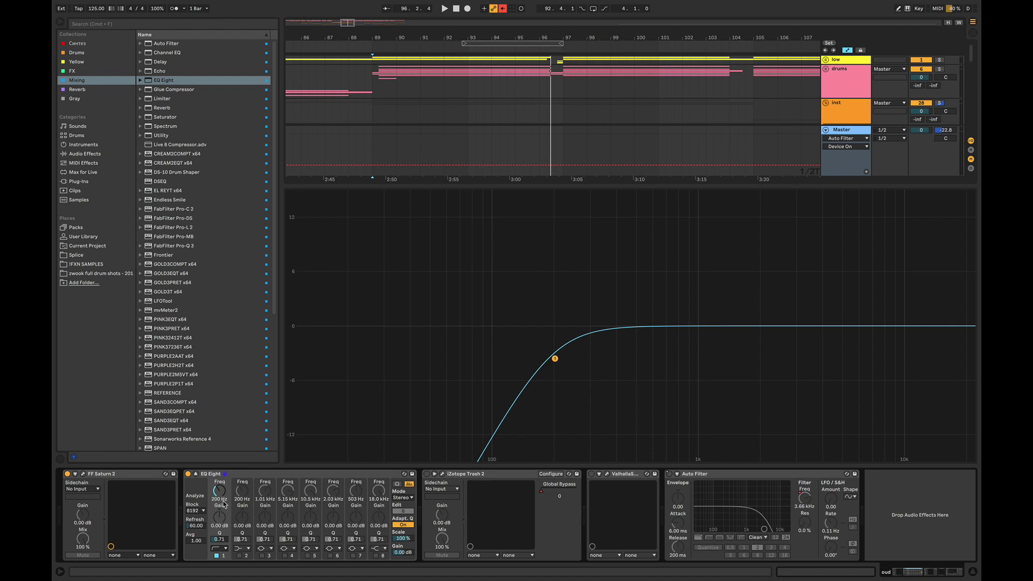
Step: In EQ Eight on the oud track, set band 1's low cut to 100 Hz and enable band 2 as a low shelf at about 302 Hz, -6.26 dB
{"action": "scroll", "coordinate": [224, 505], "scroll_direction": "down", "scroll_amount": 5}
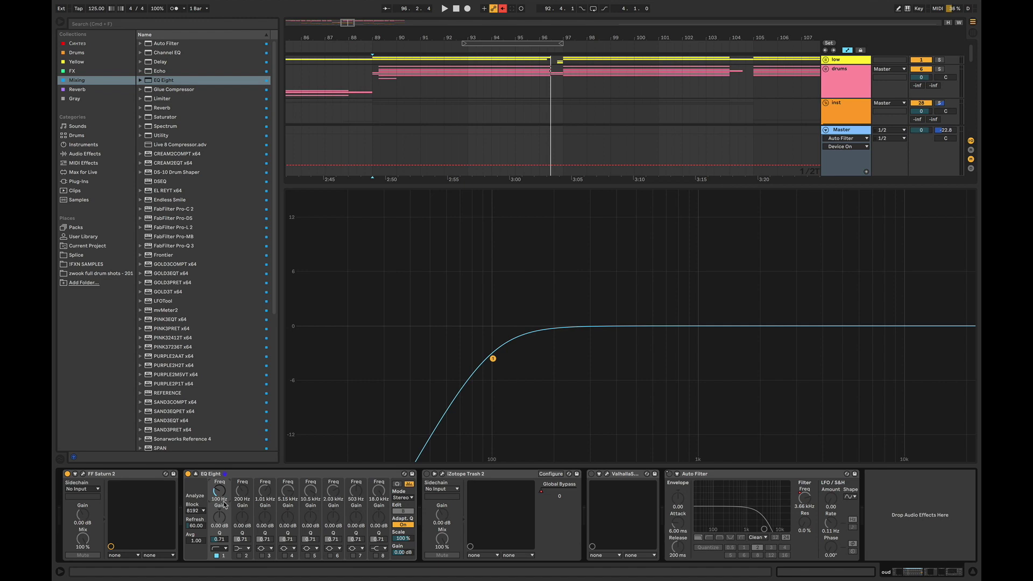
{"action": "left_click", "coordinate": [240, 556]}
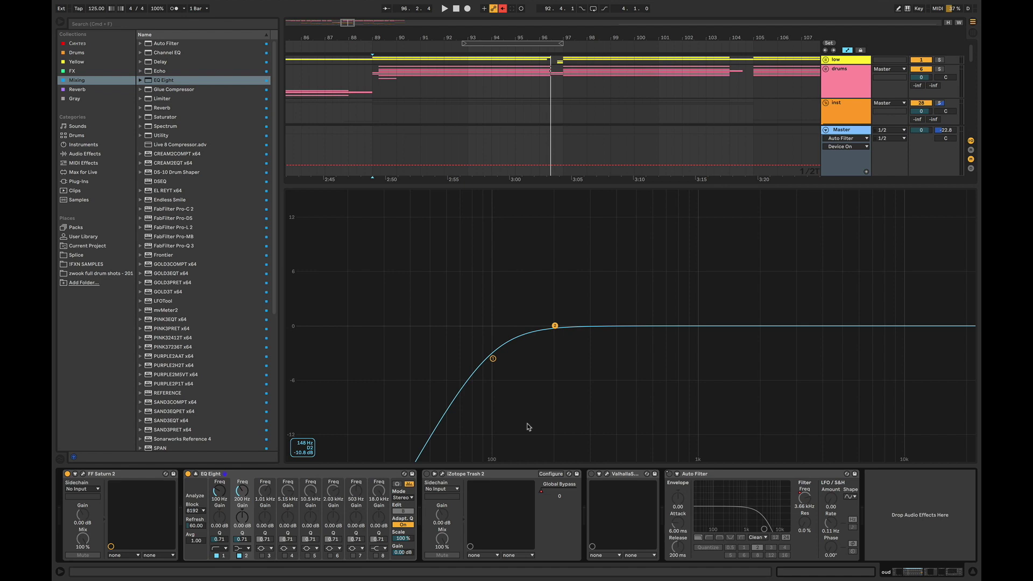
{"action": "left_click_drag", "start_coordinate": [555, 326], "coordinate": [591, 381]}
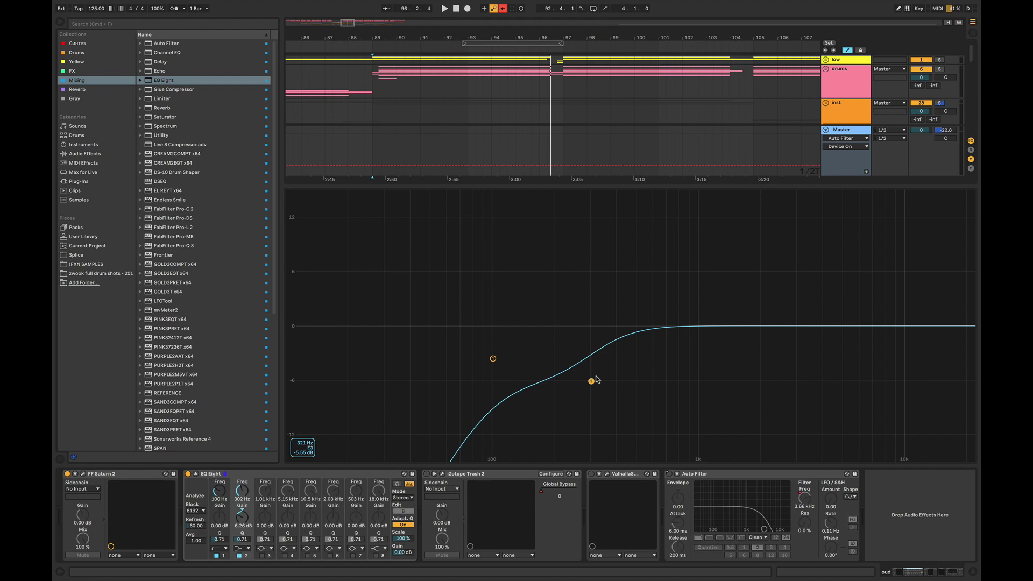
Step: Check the band level in Saturn 2 and tune EQ Eight's band 2 to 300 Hz, -6.15 dB with a Q of 1.12
{"action": "key", "text": "super+alt+p"}
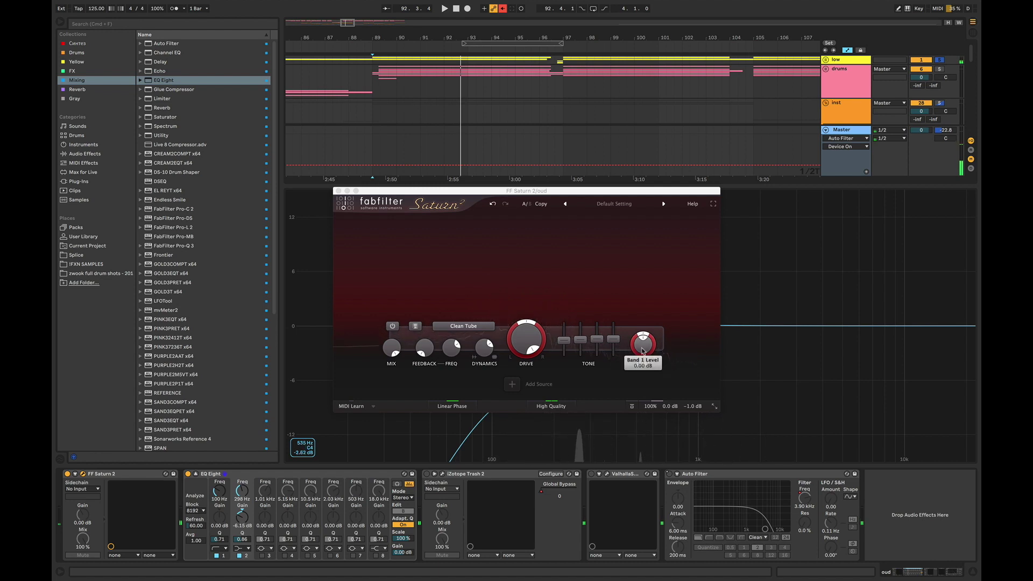
{"action": "left_click_drag", "start_coordinate": [640, 354], "coordinate": [591, 381]}
{"action": "key", "text": "super+alt+p"}
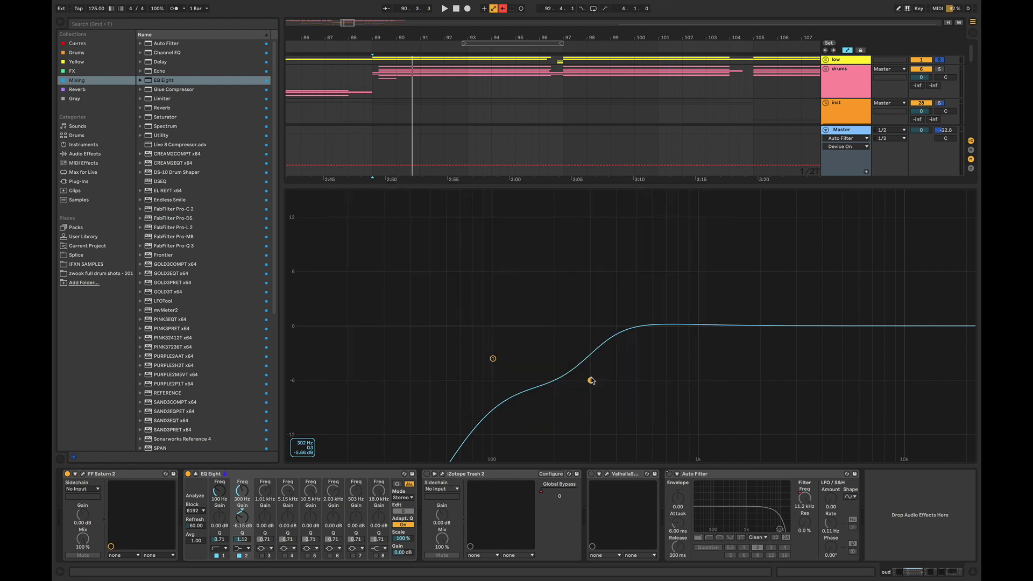
Step: Enable EQ Eight's band 3 as a narrow bell cut at 400 Hz with -5.00 dB gain and a Q of 4.21
{"action": "left_click", "coordinate": [263, 556]}
{"action": "left_click_drag", "start_coordinate": [698, 325], "coordinate": [617, 372]}
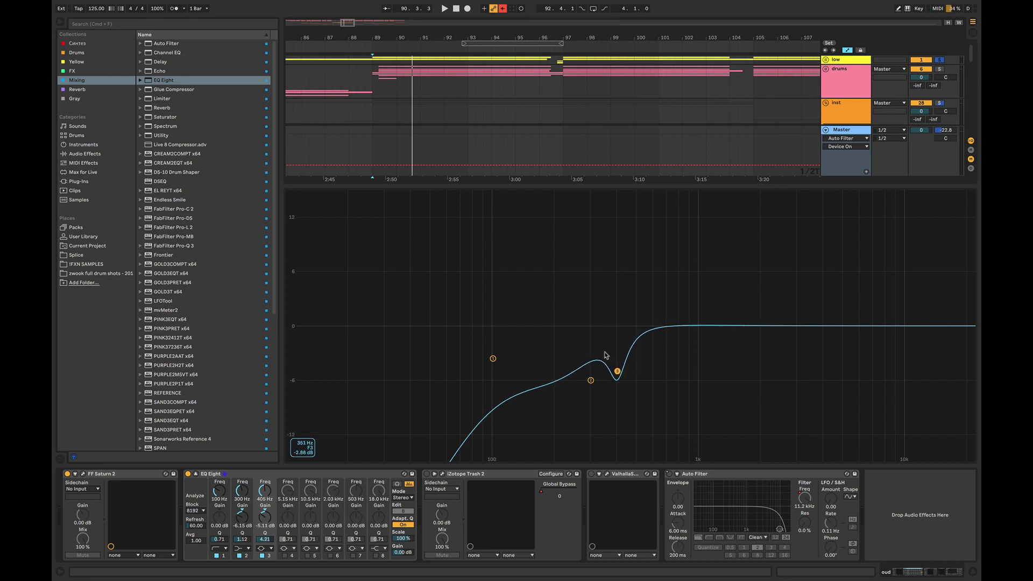
{"action": "left_click_drag", "start_coordinate": [617, 370], "coordinate": [616, 370]}
Step: Play the oud section and compare its sound with EQ Eight's band 3 switched off and back on
{"action": "key", "text": "space"}
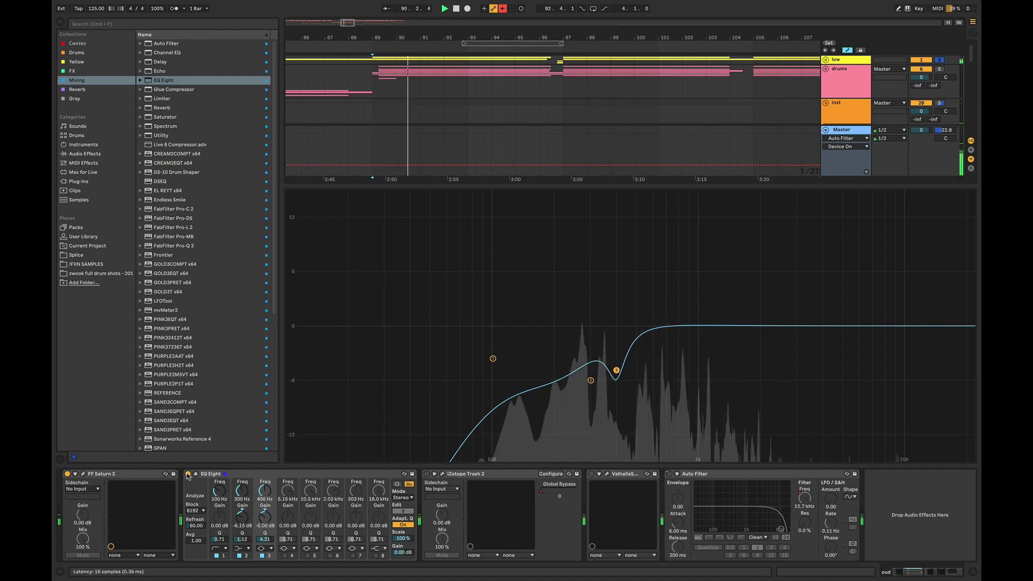
{"action": "left_click", "coordinate": [263, 556]}
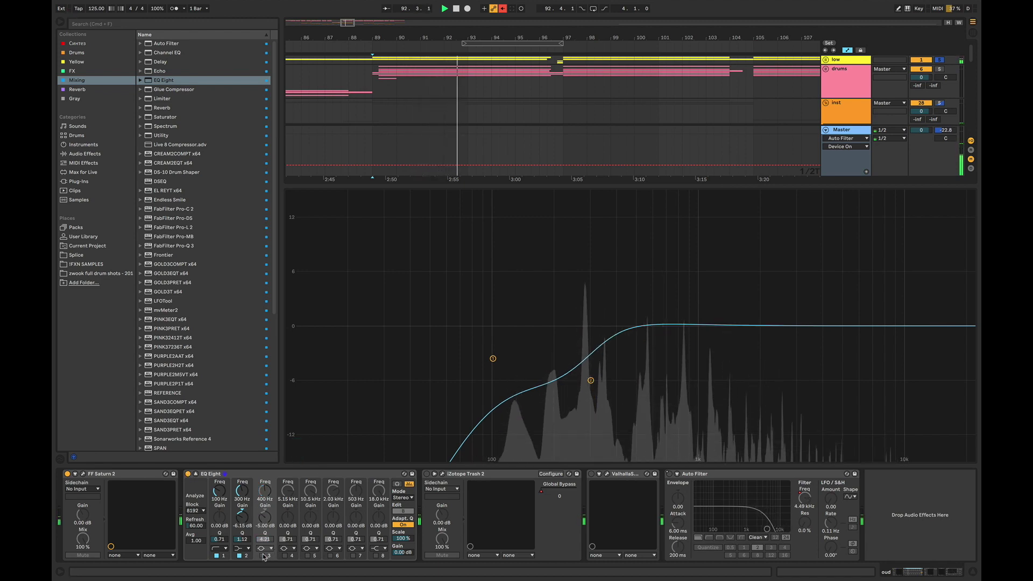
{"action": "left_click", "coordinate": [262, 556]}
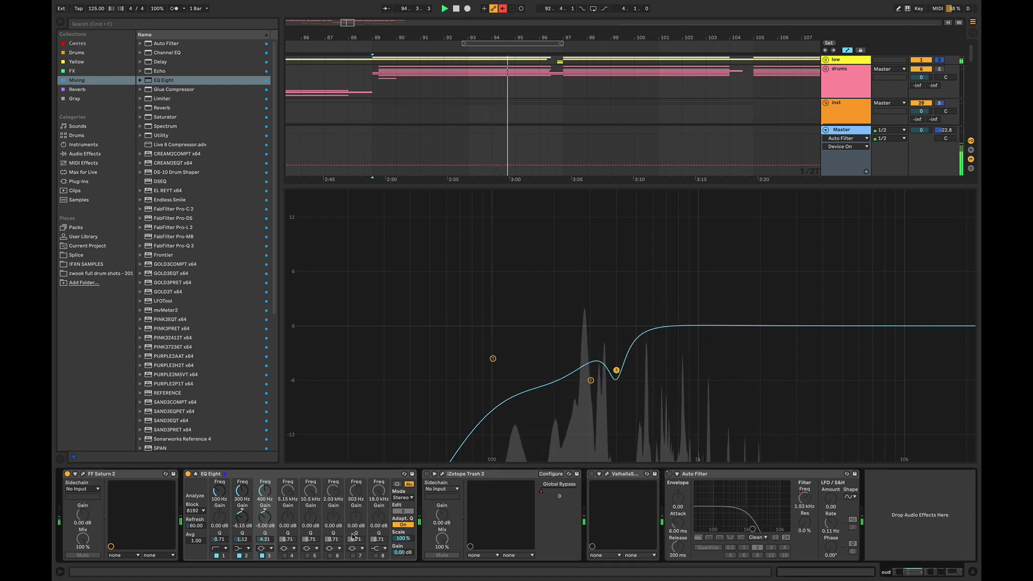
{"action": "key", "text": "space"}
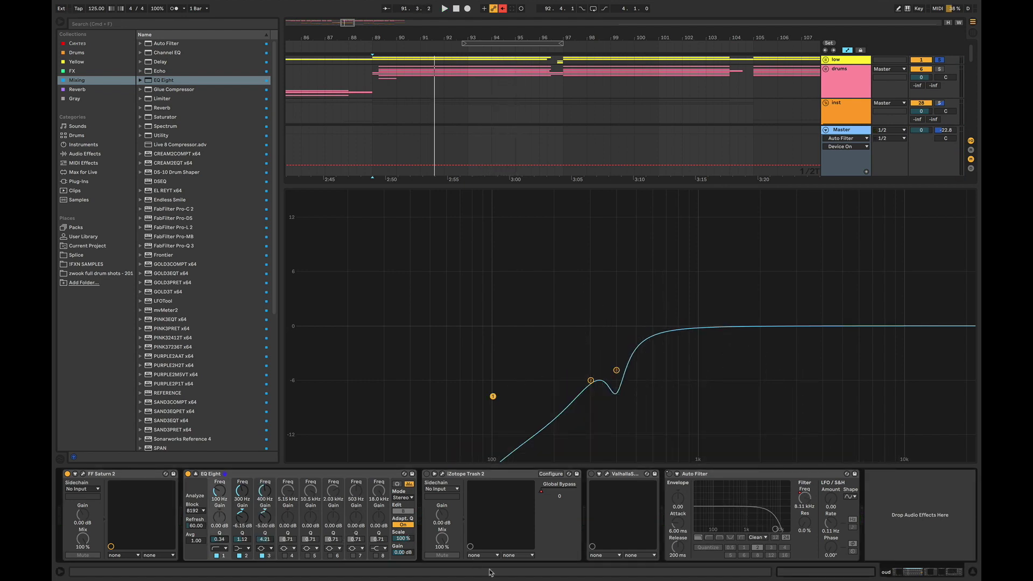
Step: Enable EQ Eight's band 8 as a high shelf cut at about 3.06 kHz and -6 dB, and play the section
{"action": "left_click", "coordinate": [377, 556]}
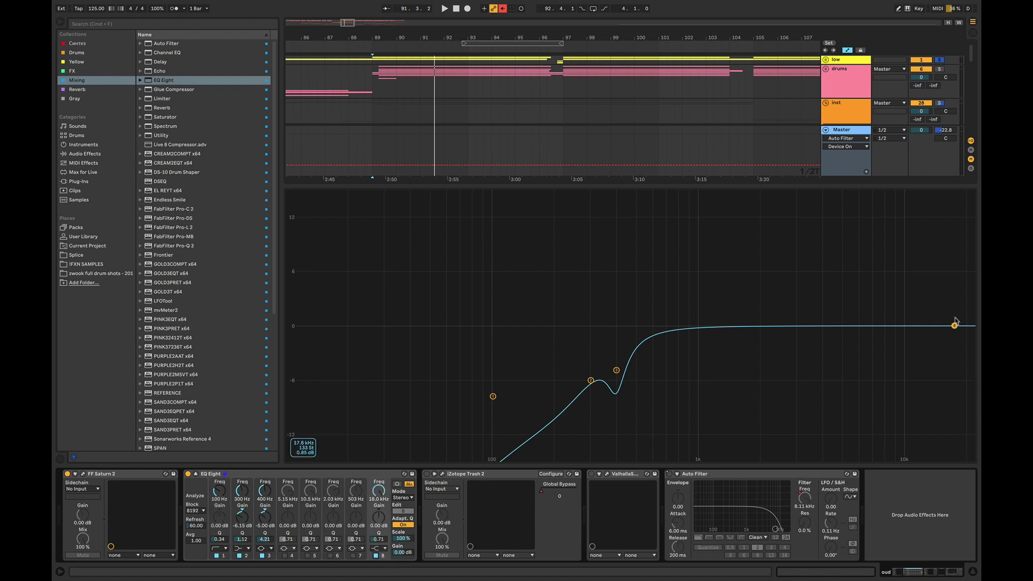
{"action": "left_click_drag", "start_coordinate": [955, 325], "coordinate": [797, 379]}
{"action": "key", "text": "space"}
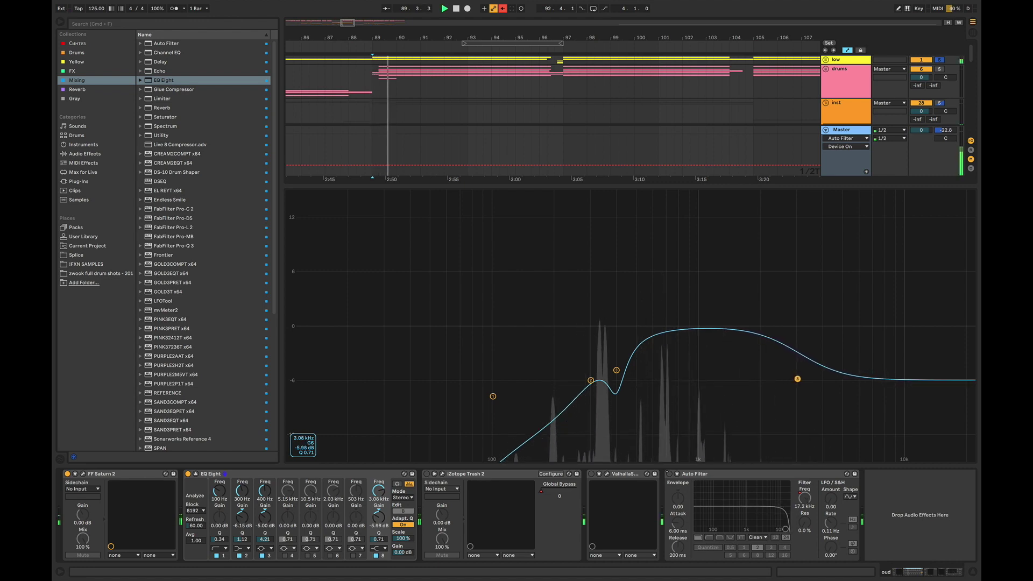
Step: Move EQ Eight's band 8 high shelf to about 4.13 kHz at roughly -6 dB
{"action": "left_click_drag", "start_coordinate": [797, 379], "coordinate": [822, 380]}
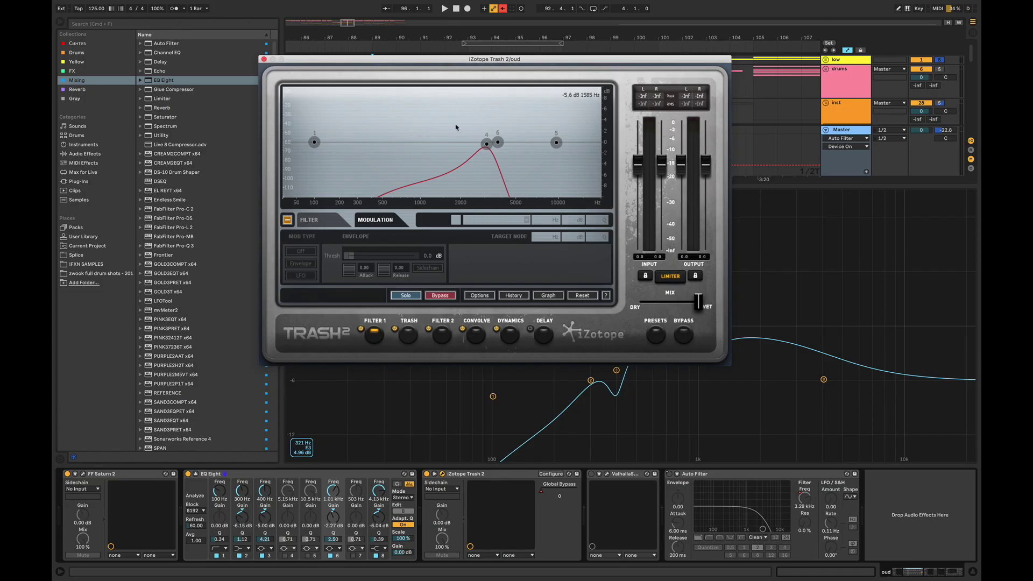
Step: Review the oud's Trash 2 distortion bands and Convolve settings together with Saturn 2, and control playback
{"action": "left_click", "coordinate": [410, 338]}
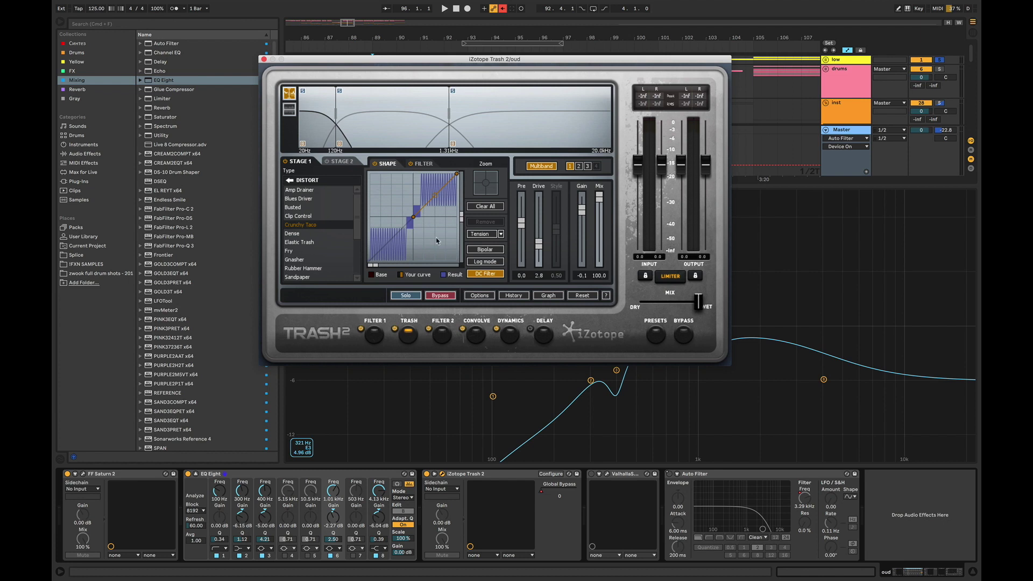
{"action": "left_click", "coordinate": [408, 136]}
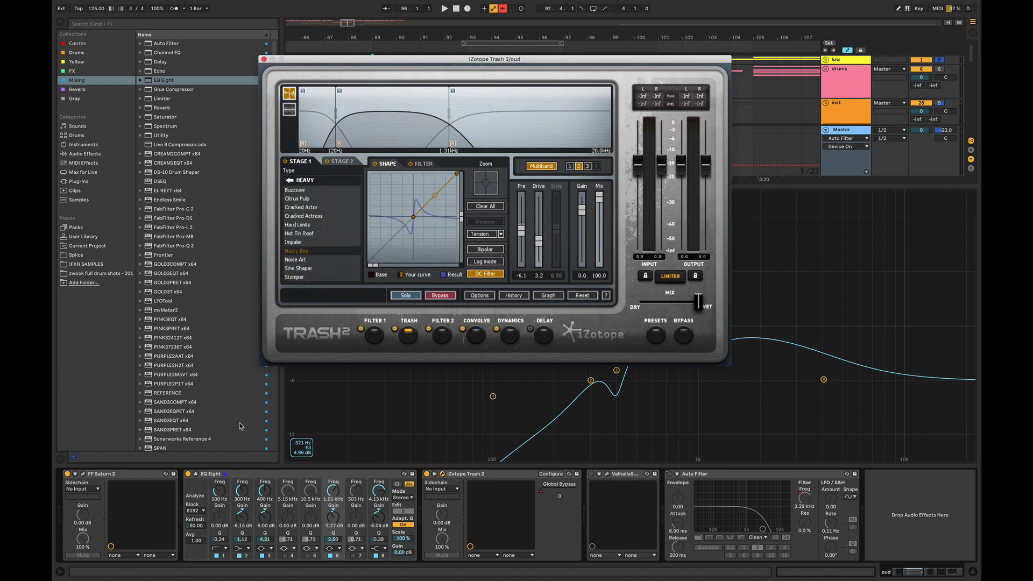
{"action": "left_click", "coordinate": [84, 476]}
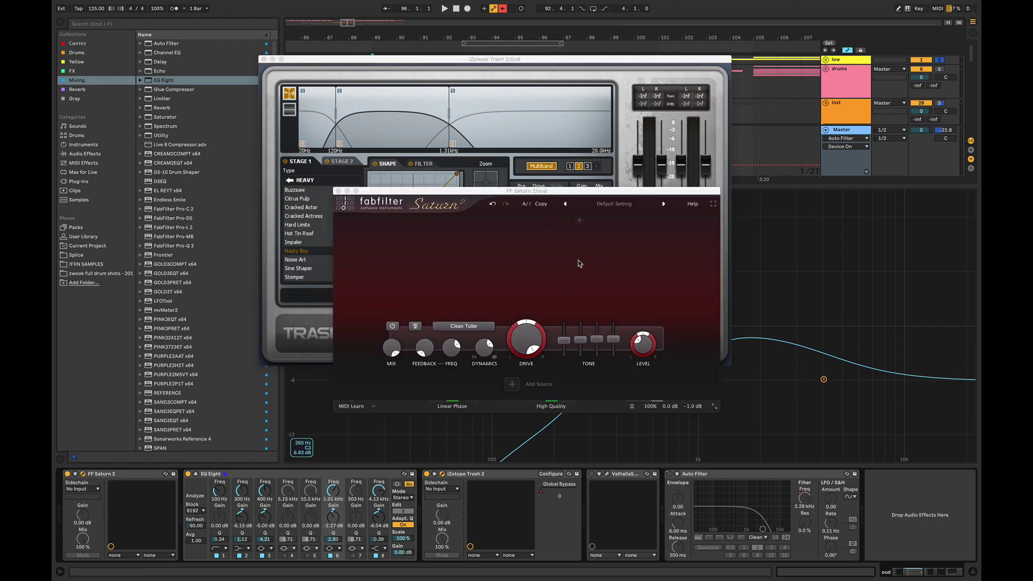
{"action": "left_click", "coordinate": [476, 335]}
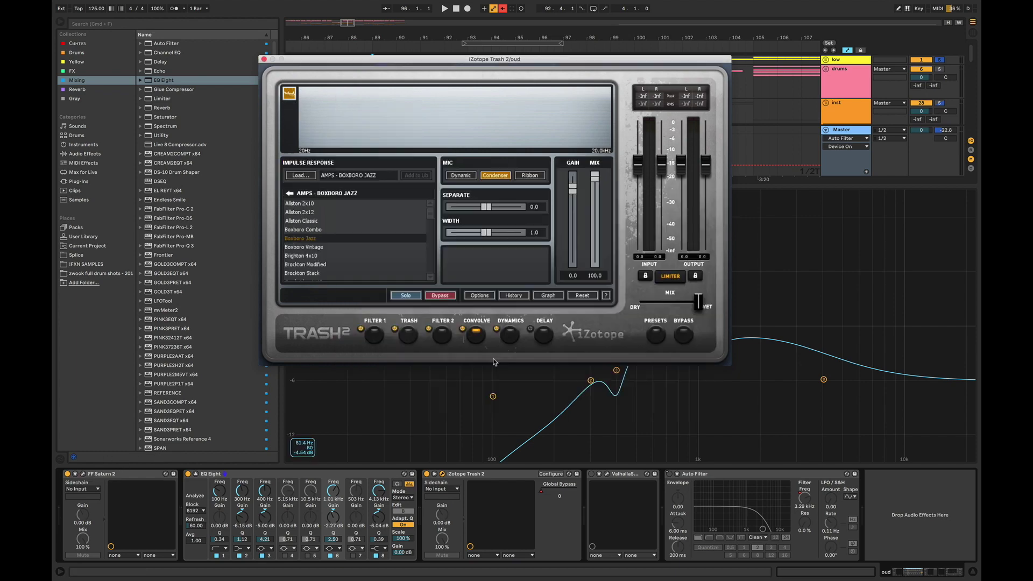
{"action": "left_click", "coordinate": [463, 330]}
{"action": "key", "text": "space"}
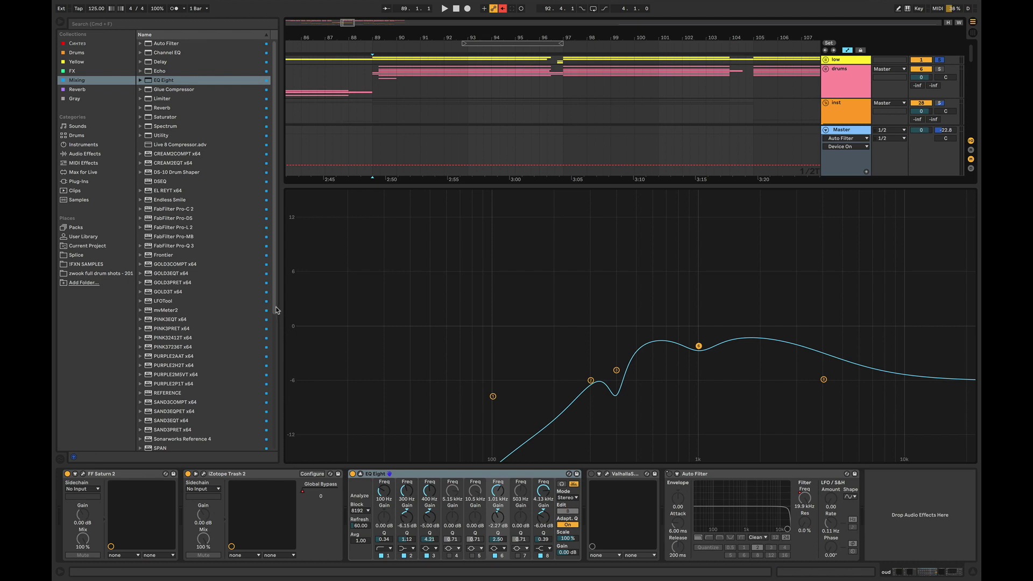
Step: Add the UAD UA 1176SE Legacy after EQ Eight on the oud track, adjust its attack and play the section
{"action": "scroll", "coordinate": [277, 334], "scroll_direction": "down", "scroll_amount": 8}
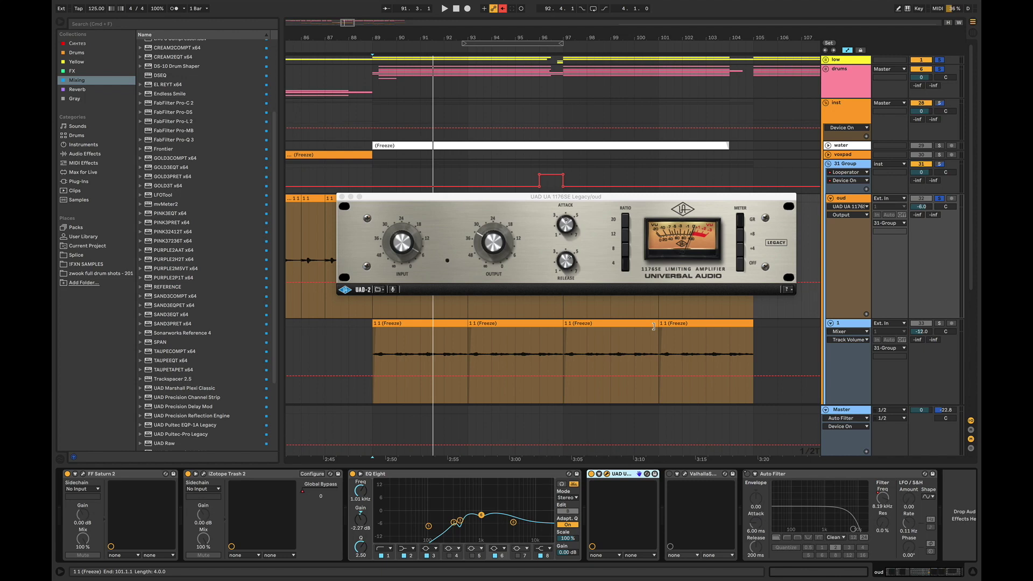
{"action": "left_click", "coordinate": [571, 233]}
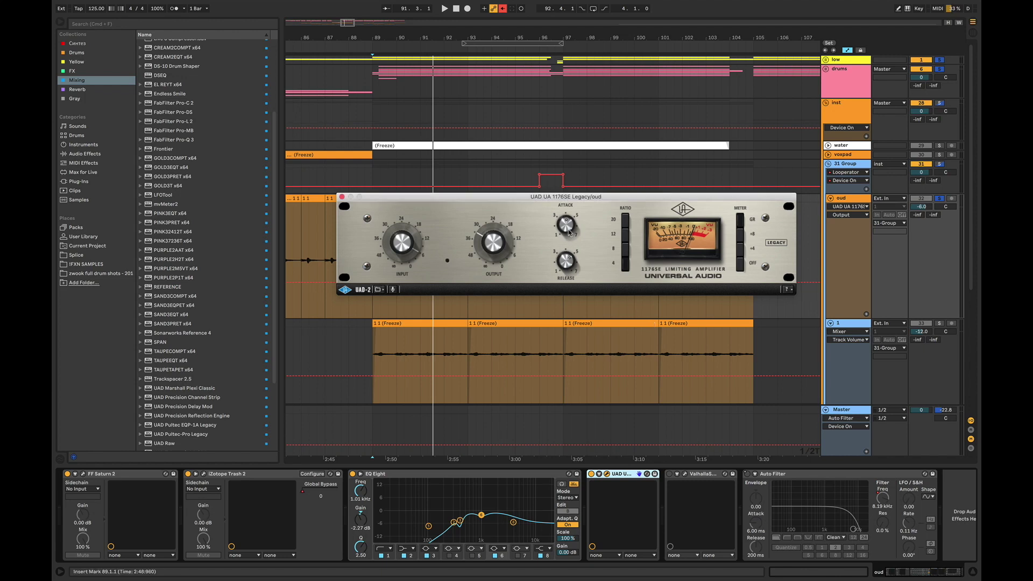
{"action": "left_click_drag", "start_coordinate": [571, 233], "coordinate": [573, 231]}
{"action": "key", "text": "space"}
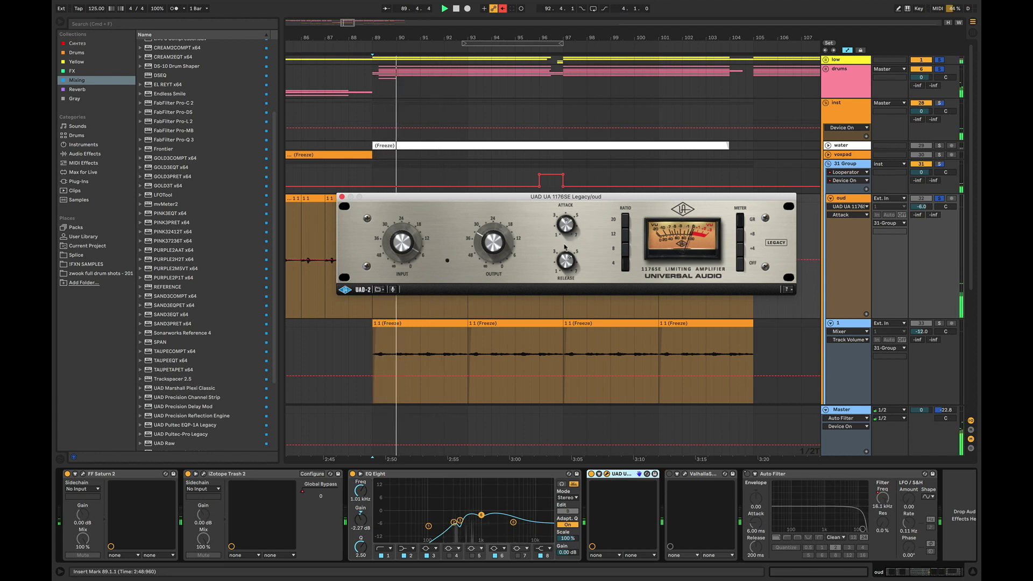
Step: Fine-tune the 1176SE's release, output and attack while playing the oud section, and close its window
{"action": "left_click_drag", "start_coordinate": [566, 259], "coordinate": [570, 273]}
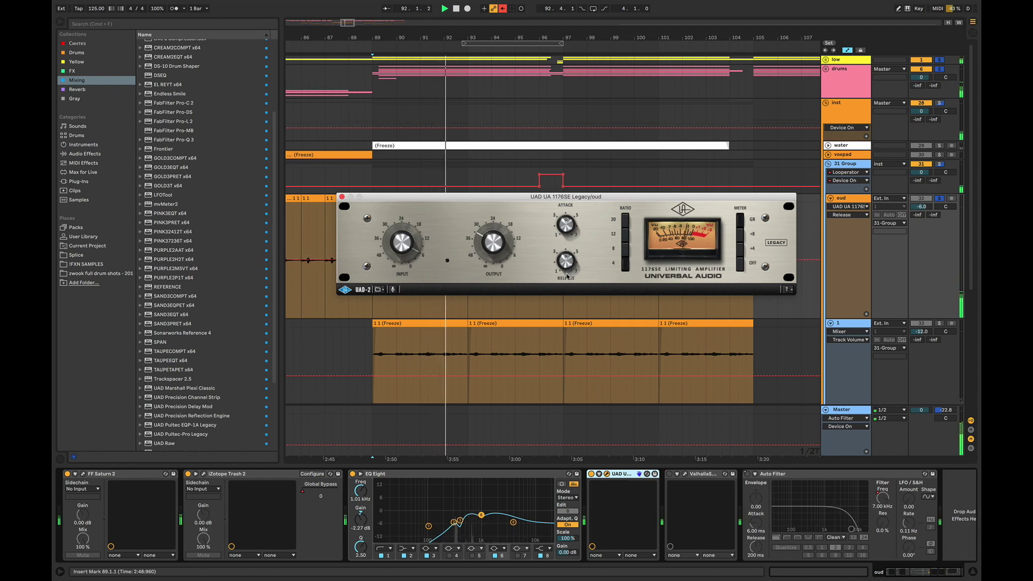
{"action": "left_click", "coordinate": [484, 250]}
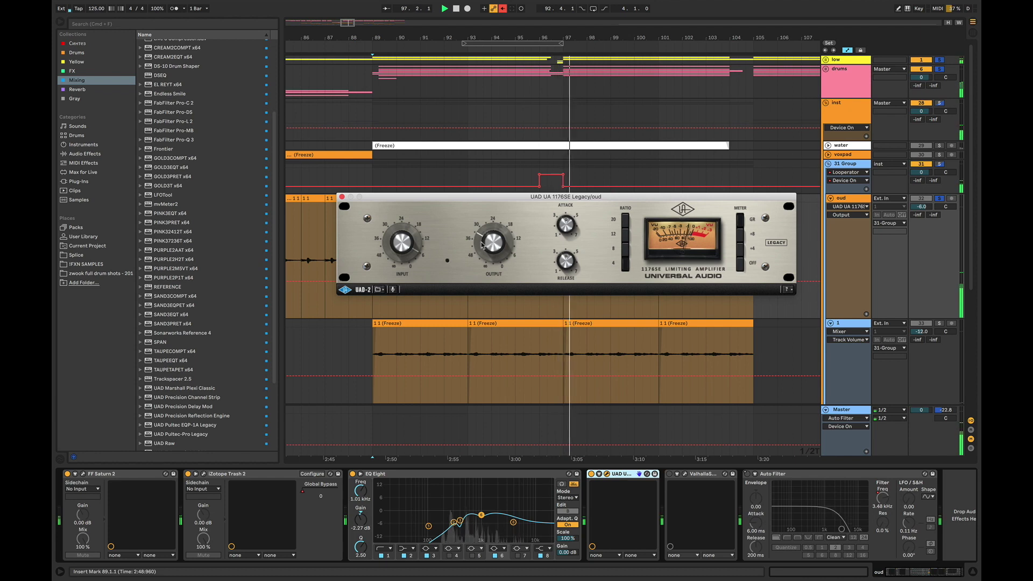
{"action": "left_click", "coordinate": [566, 263]}
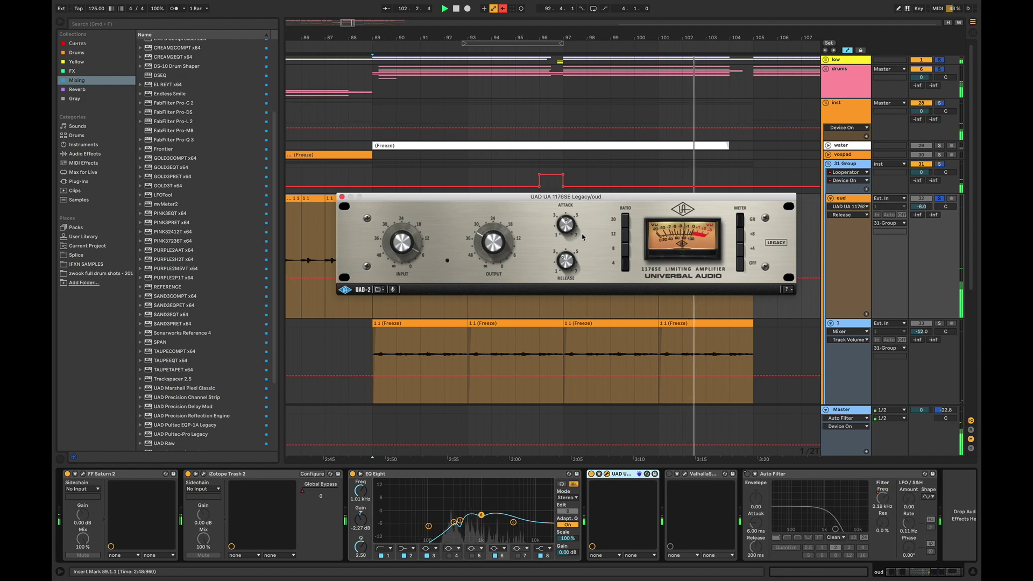
{"action": "key", "text": "space"}
{"action": "key", "text": "space"}
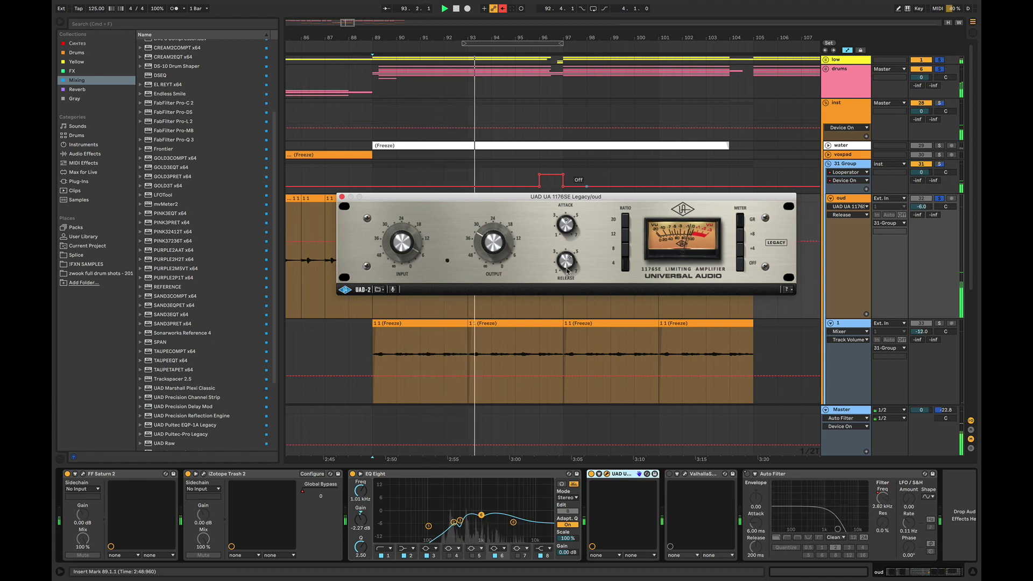
{"action": "left_click", "coordinate": [576, 223]}
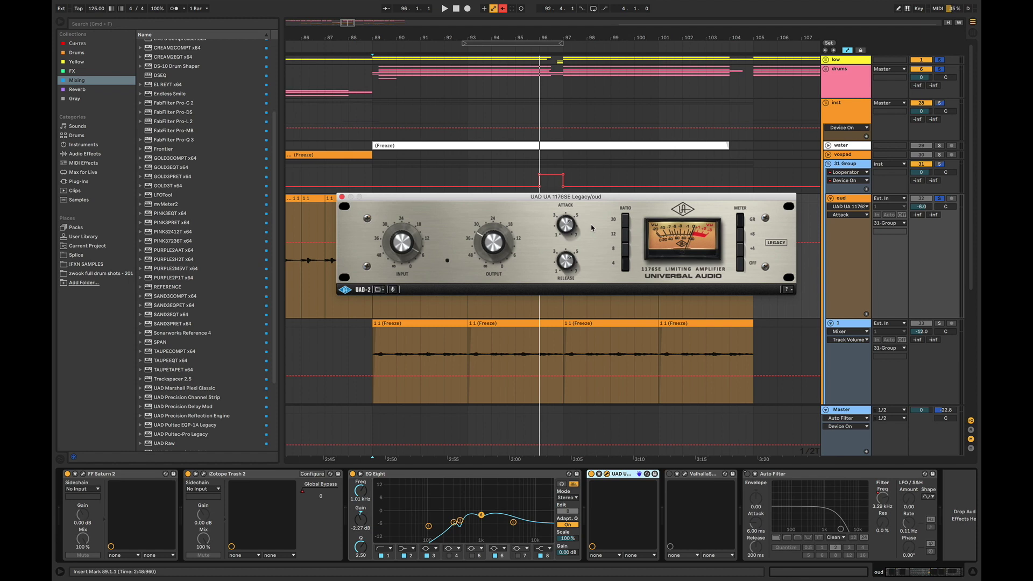
{"action": "left_click", "coordinate": [342, 197]}
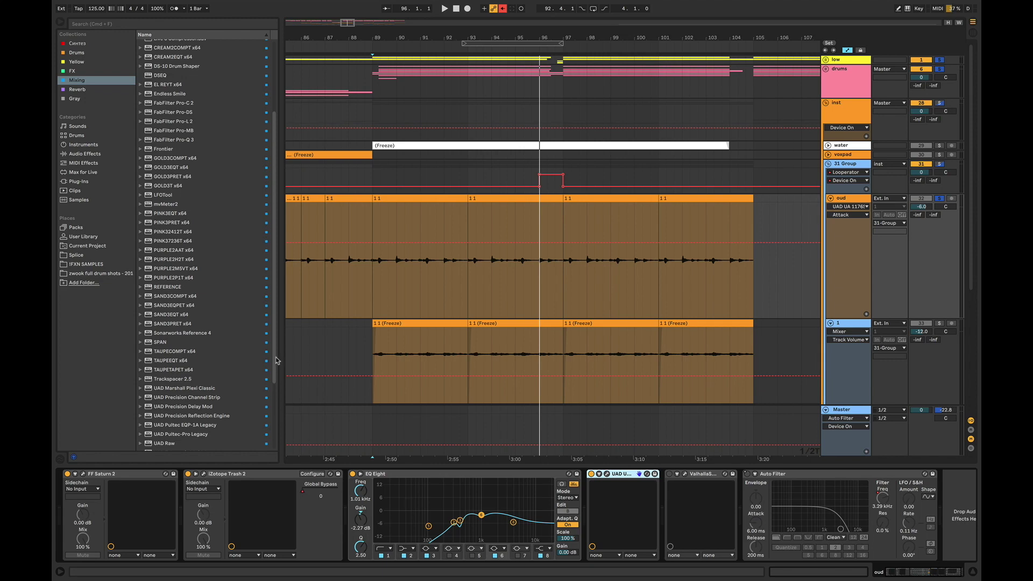
Step: Insert the UAD Teletronix LA-2A Legacy directly after the 1176SE on the oud track, keeping the 1176SE window open
{"action": "left_click", "coordinate": [606, 474]}
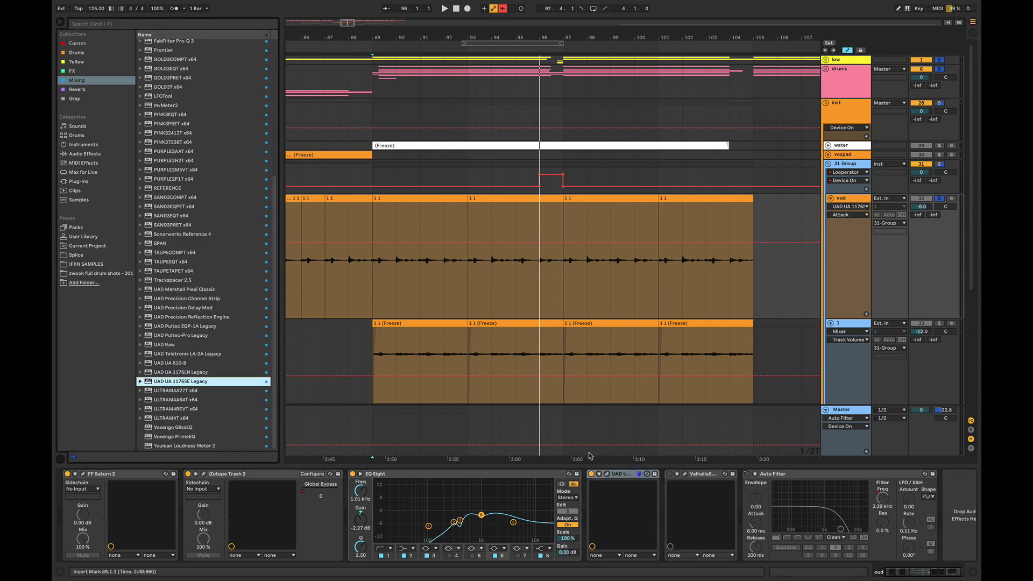
{"action": "left_click", "coordinate": [607, 475]}
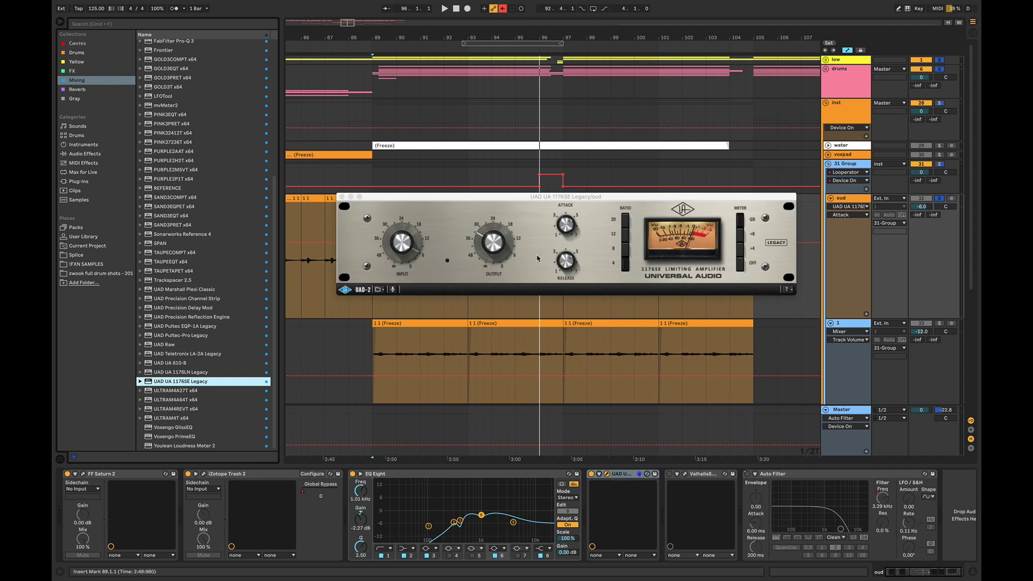
{"action": "left_click_drag", "start_coordinate": [191, 354], "coordinate": [665, 493]}
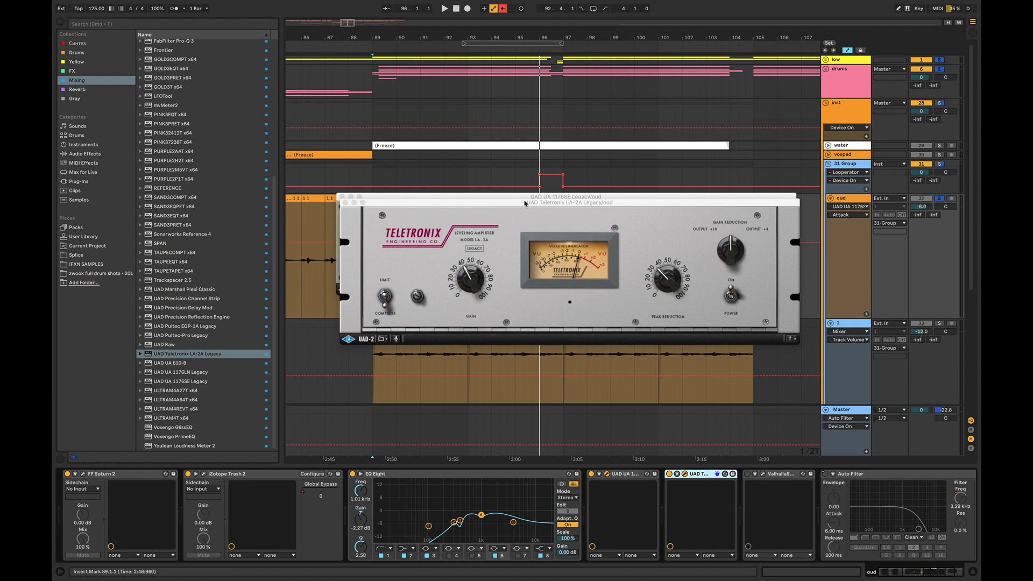
Step: Play the section with both compressor windows set apart, adjust the LA-2A's gain and peak reduction, and close both windows
{"action": "key", "text": "space"}
{"action": "left_click_drag", "start_coordinate": [525, 204], "coordinate": [526, 267]}
{"action": "left_click_drag", "start_coordinate": [565, 197], "coordinate": [546, 137]}
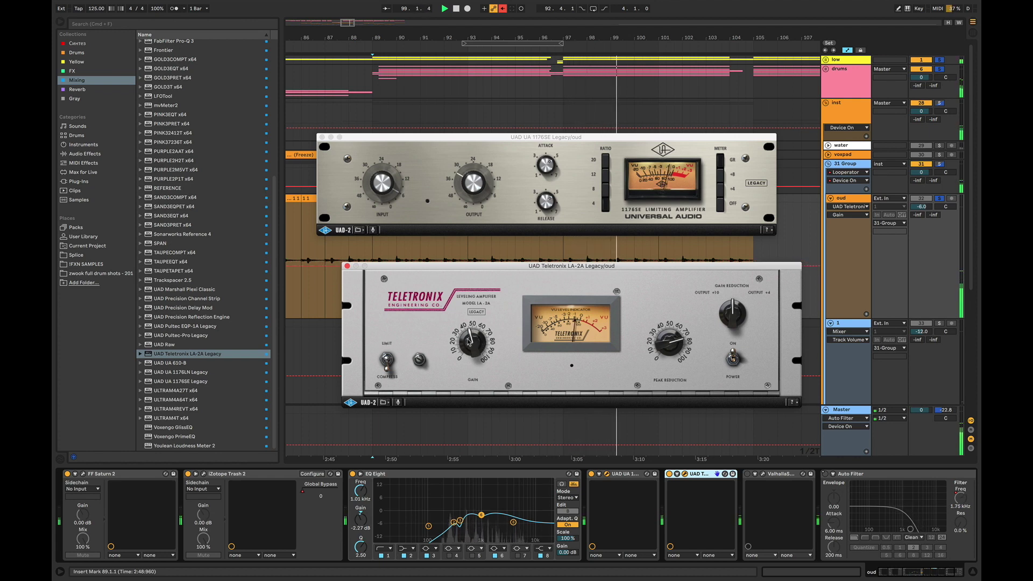
{"action": "left_click", "coordinate": [347, 266]}
{"action": "left_click", "coordinate": [324, 138]}
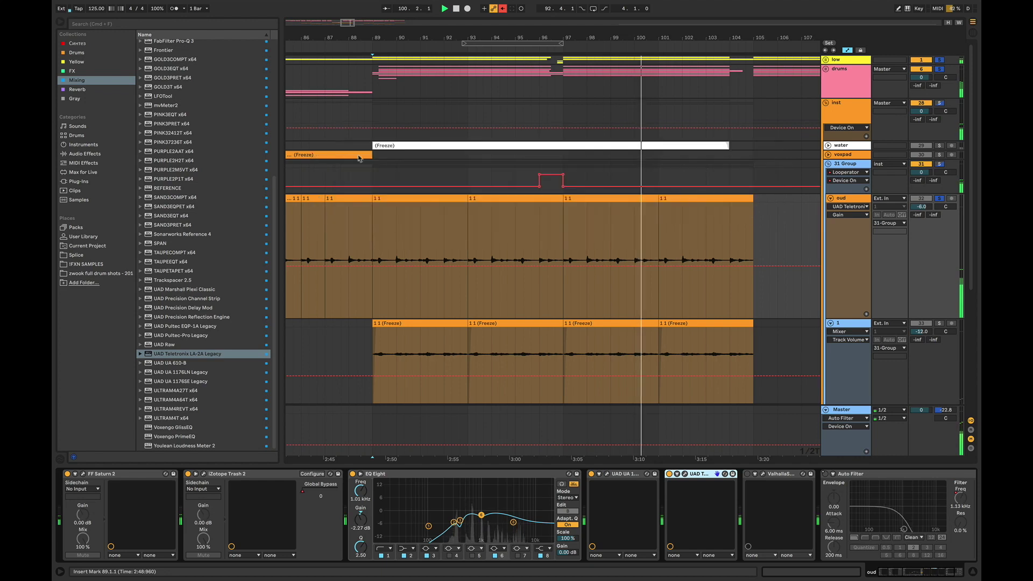
Step: Play the oud section and compare its sound with the 1176SE and LA-2A switched off and back on
{"action": "key", "text": "space"}
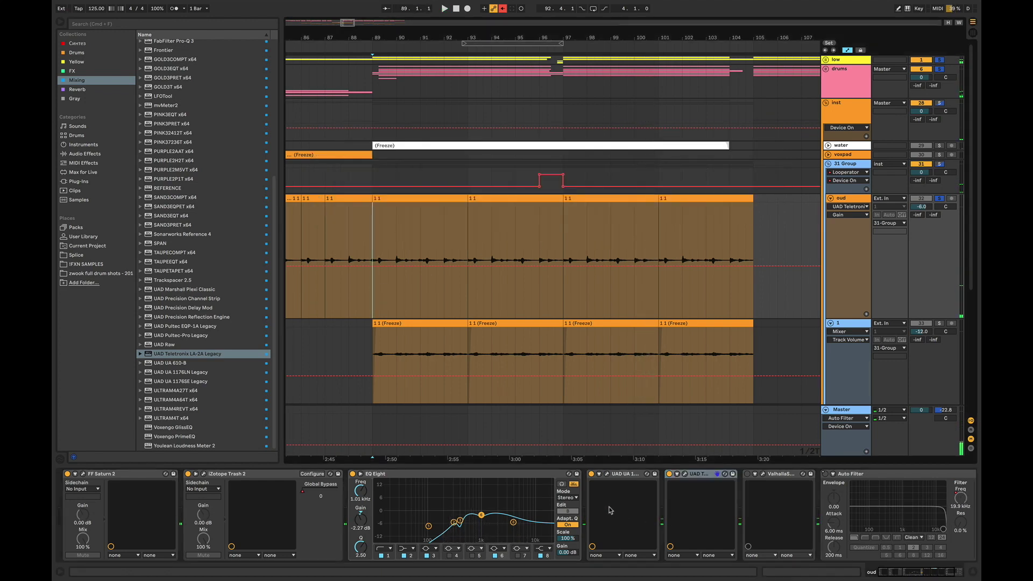
{"action": "left_click", "coordinate": [591, 474]}
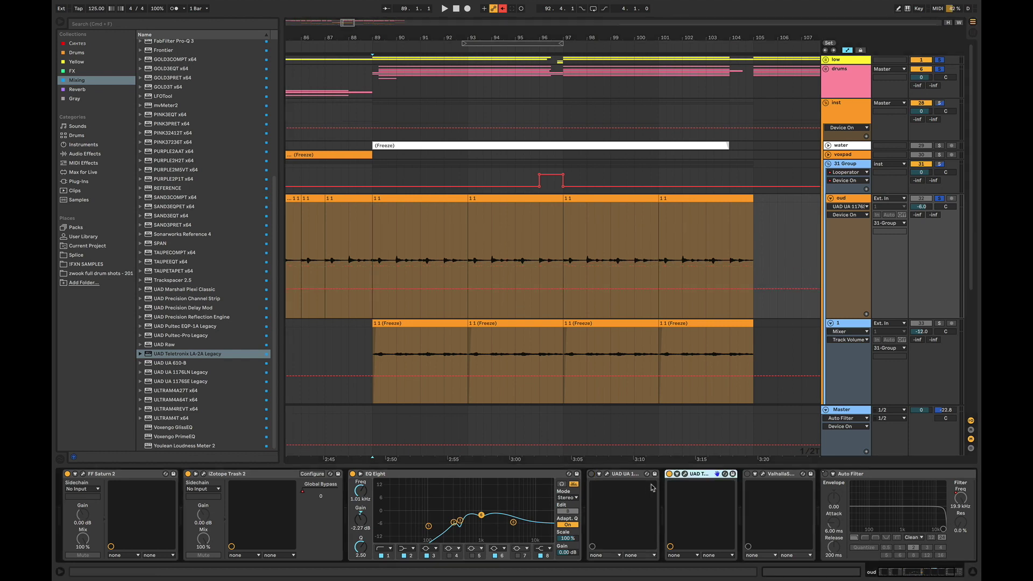
{"action": "key", "text": "space"}
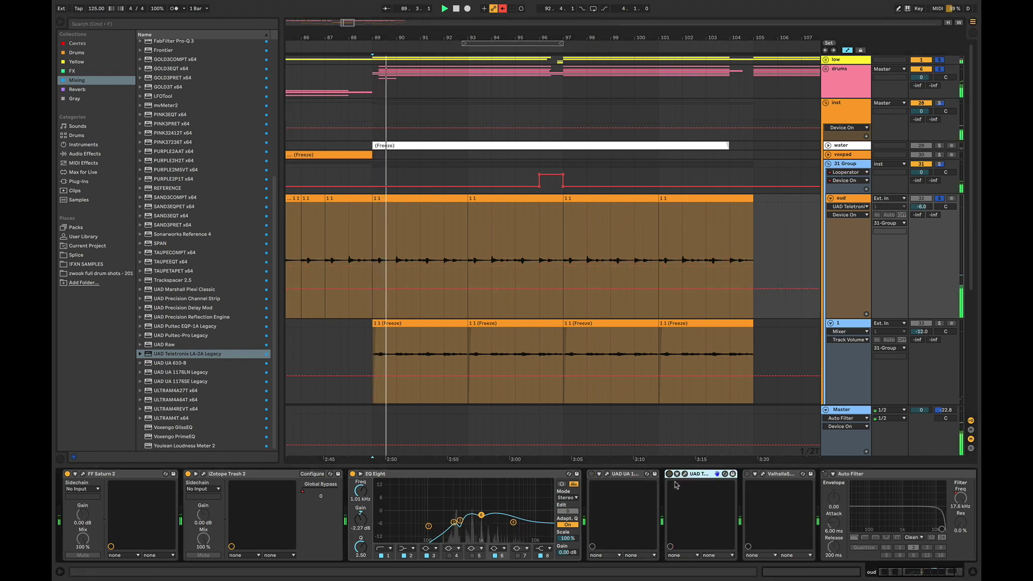
{"action": "left_click", "coordinate": [592, 474]}
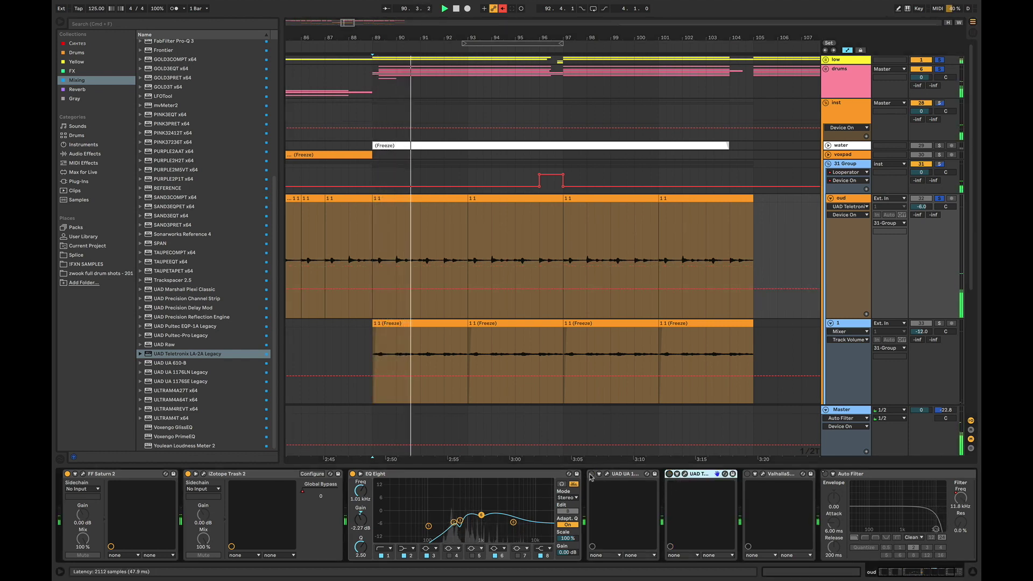
{"action": "left_click", "coordinate": [669, 475]}
Step: Adjust the LA-2A's gain during playback and close its window
{"action": "left_click", "coordinate": [685, 474]}
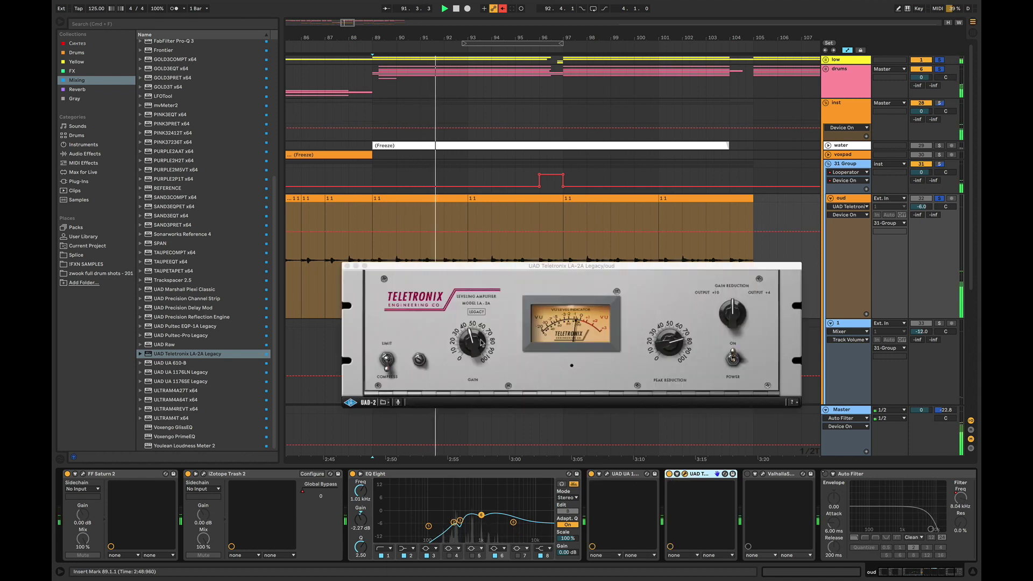
{"action": "left_click", "coordinate": [473, 343]}
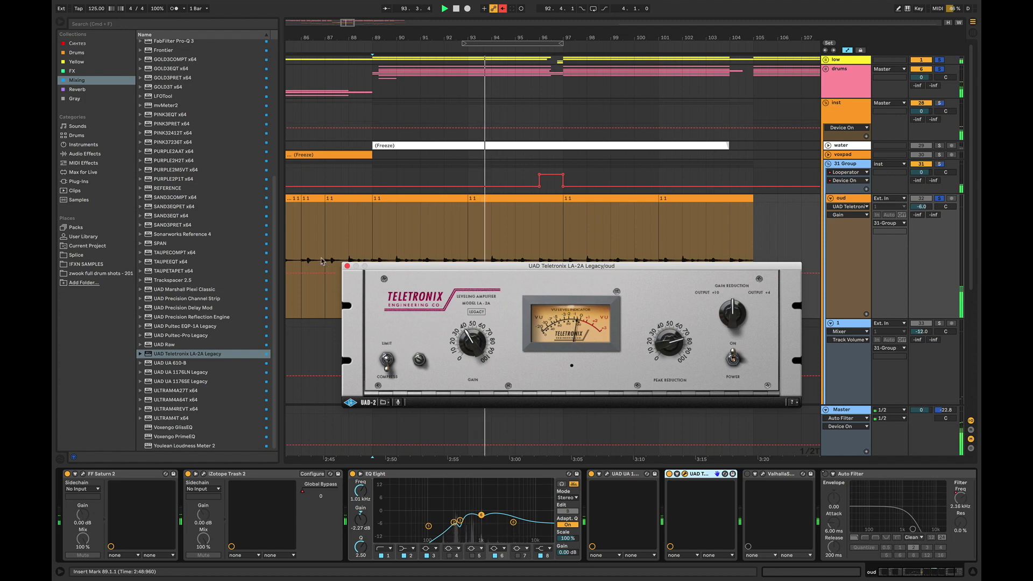
{"action": "left_click", "coordinate": [347, 266]}
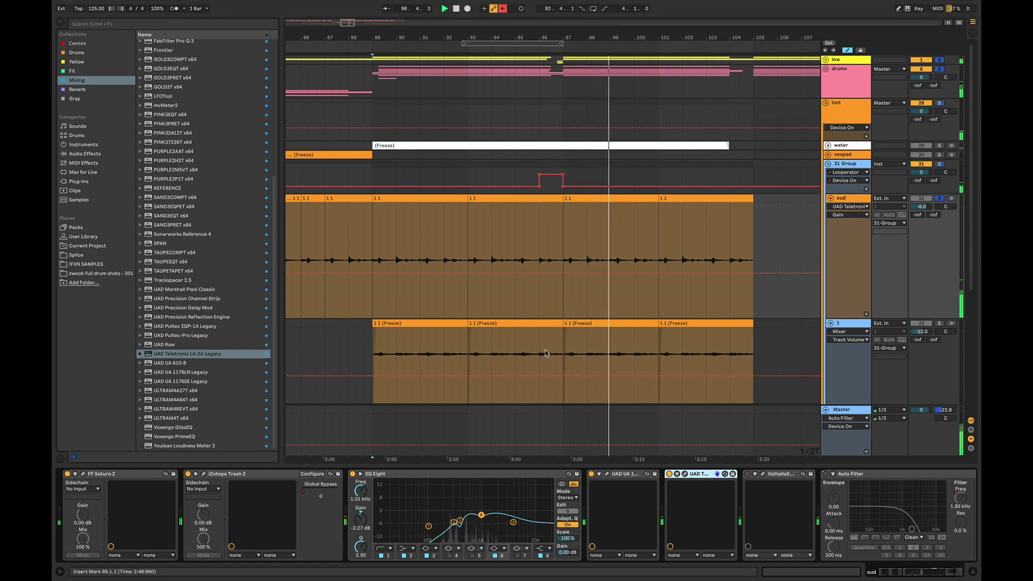
Step: Try the DS-10 Drum Shaper from the Mixing collection on the oud track
{"action": "scroll", "coordinate": [228, 180], "scroll_direction": "up", "scroll_amount": 7}
{"action": "left_click", "coordinate": [228, 172]}
{"action": "key", "text": "space"}
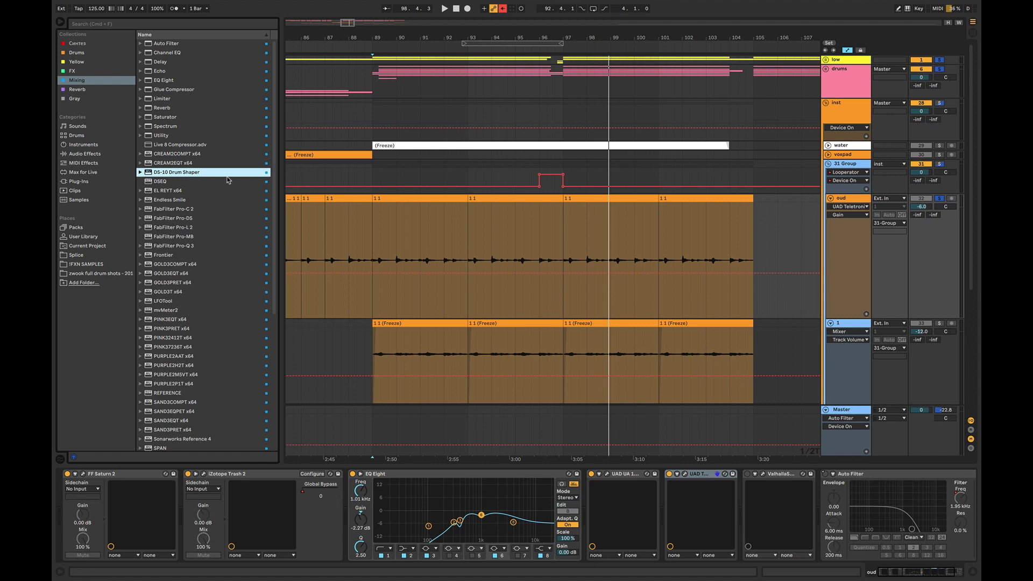
{"action": "double_click", "coordinate": [227, 173]}
{"action": "key", "text": "space"}
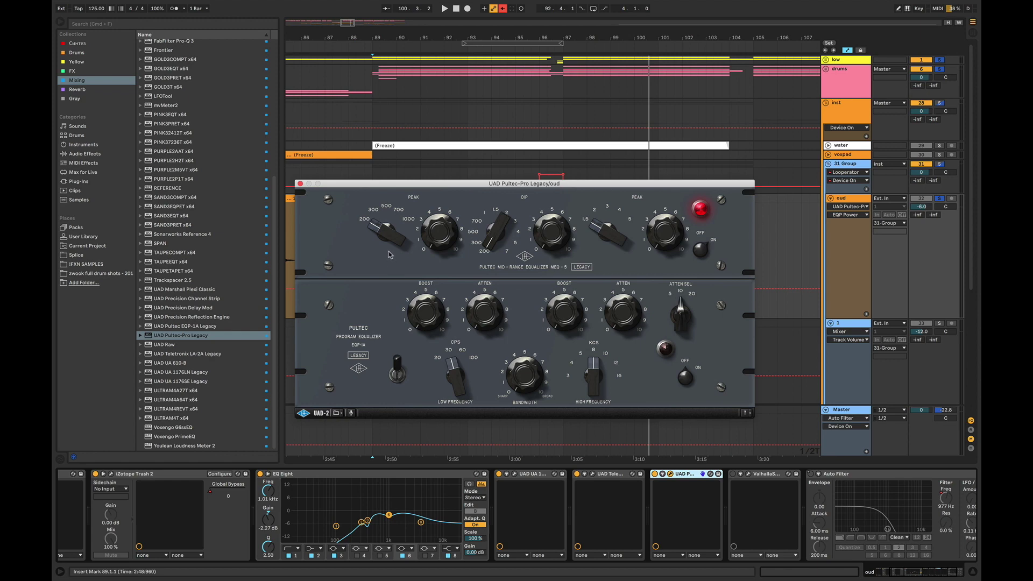
Step: Set the Pultec-Pro's low-mid peak frequency to 300, adjust its mid dip, and play the oud section
{"action": "left_click_drag", "start_coordinate": [388, 252], "coordinate": [399, 214]}
{"action": "left_click_drag", "start_coordinate": [525, 183], "coordinate": [560, 286]}
{"action": "left_click", "coordinate": [510, 351]}
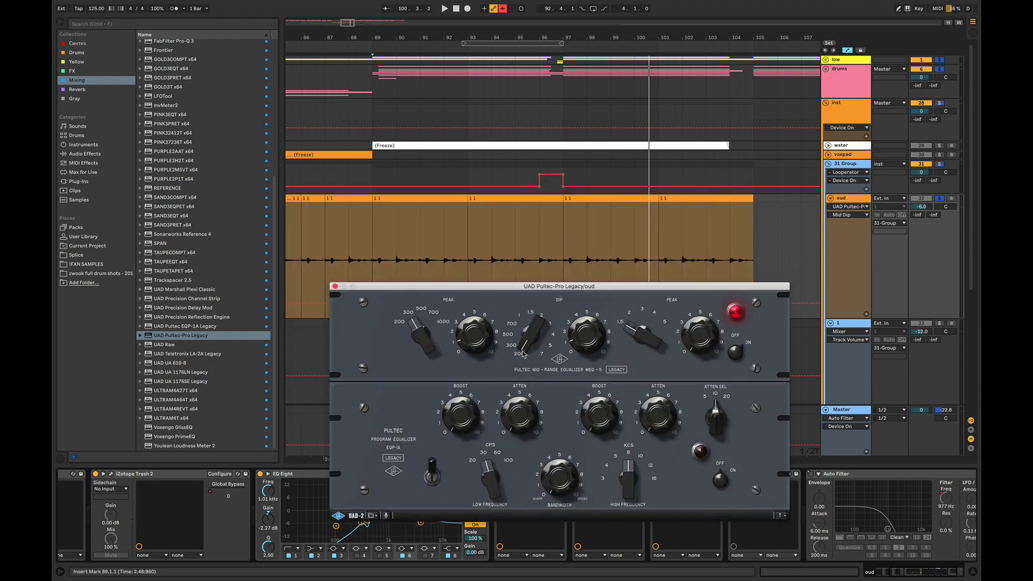
{"action": "key", "text": "space"}
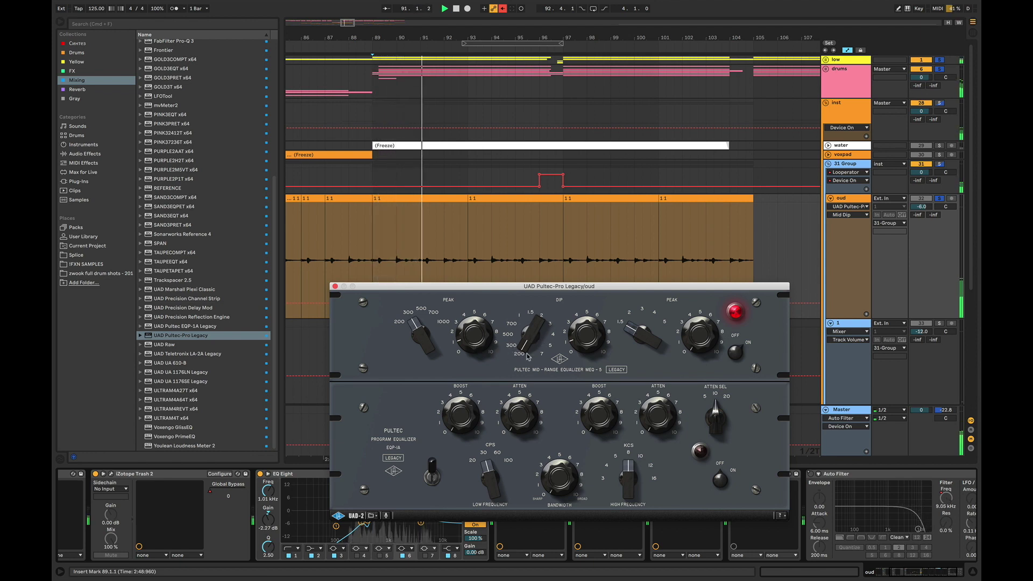
Step: Set the Pultec-Pro's low-mid peak frequency to 500 and adjust its mid dip and high-mid peak frequencies during playback
{"action": "left_click_drag", "start_coordinate": [536, 329], "coordinate": [527, 357]}
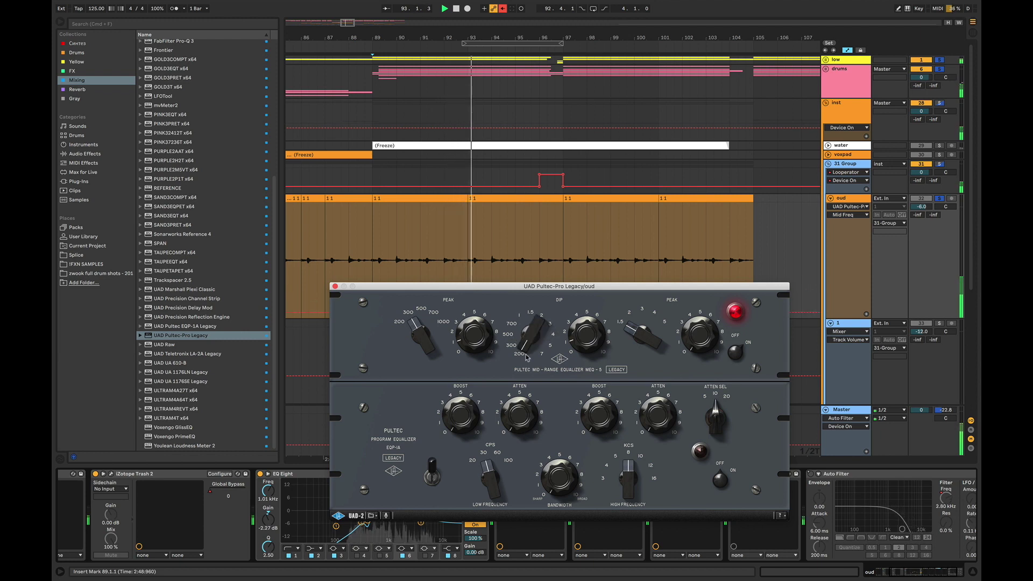
{"action": "left_click", "coordinate": [483, 345]}
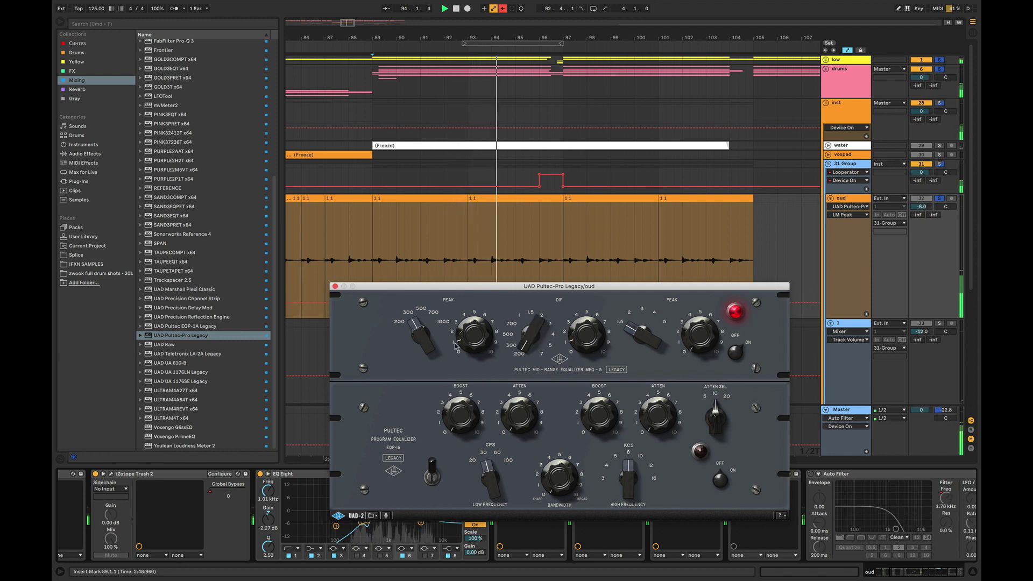
{"action": "left_click_drag", "start_coordinate": [422, 334], "coordinate": [459, 336]}
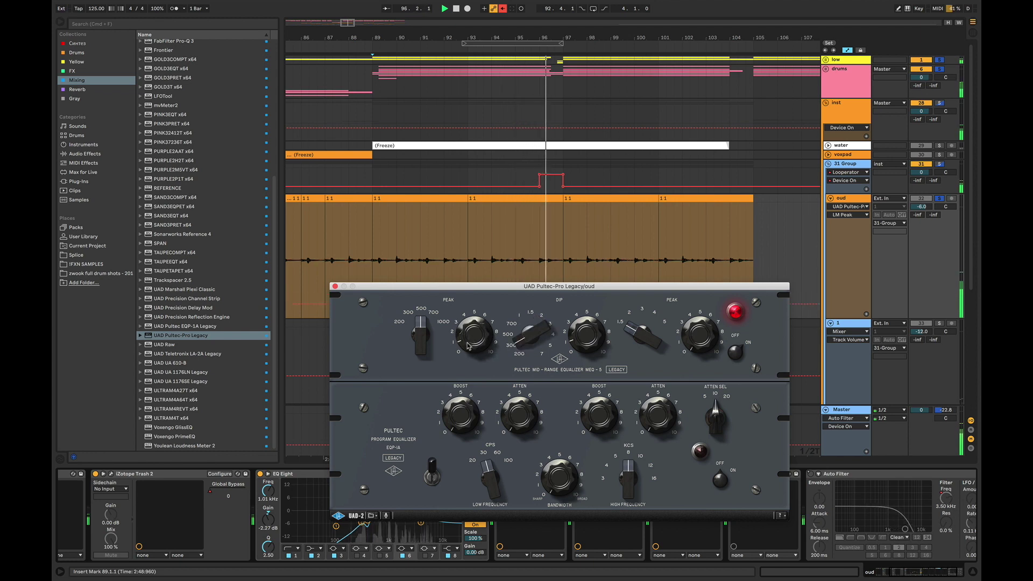
{"action": "left_click", "coordinate": [636, 349]}
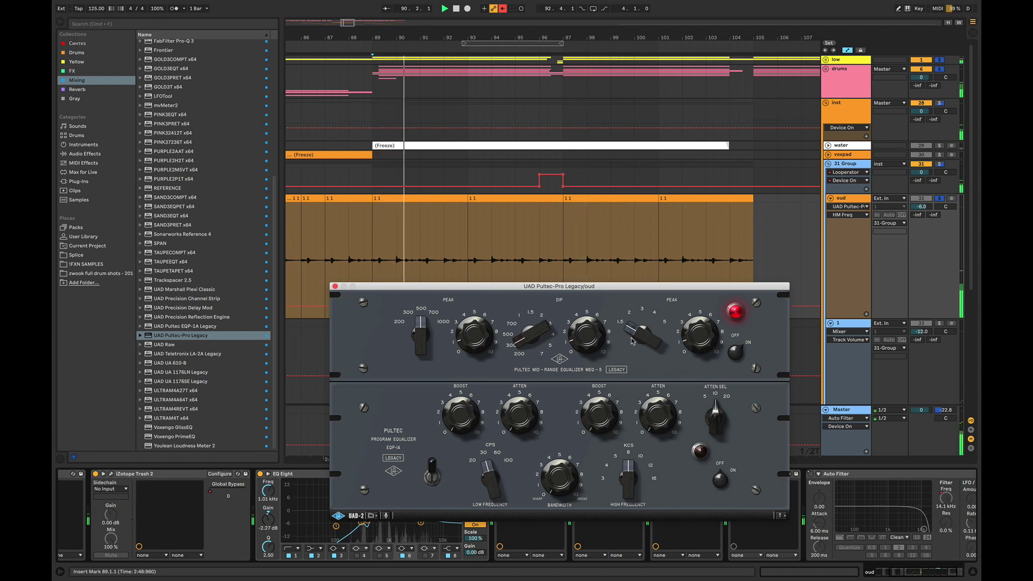
{"action": "mouse_move", "coordinate": [632, 340]}
{"action": "left_mouse_down"}
{"action": "mouse_move", "coordinate": [639, 331]}
{"action": "mouse_move", "coordinate": [633, 345]}
{"action": "left_mouse_up"}
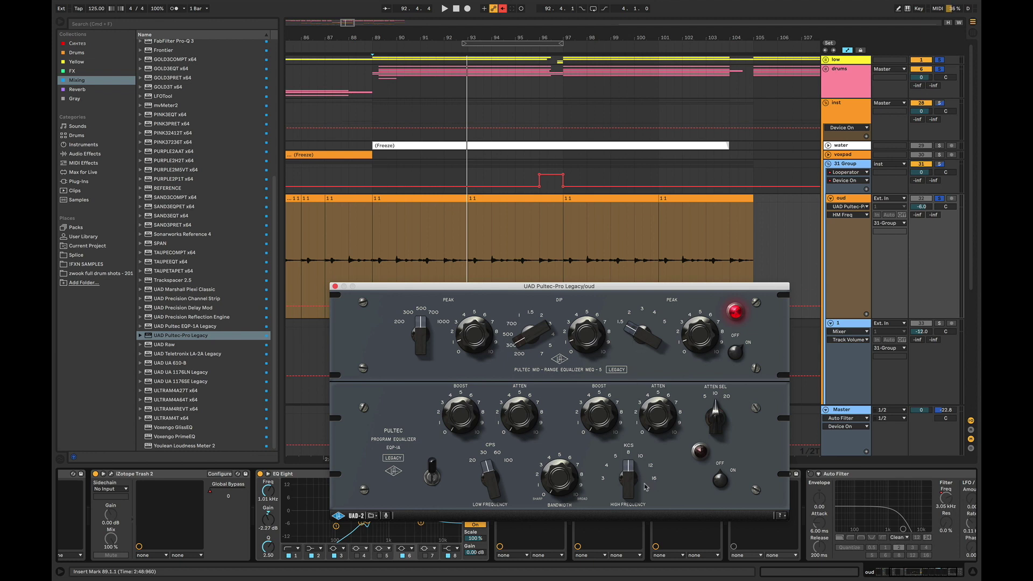
Step: Switch on the Pultec-Pro's EQP-1A section with a low frequency of 100, adjust its low boost and attenuation, and play the oud section
{"action": "left_click_drag", "start_coordinate": [493, 492], "coordinate": [682, 274]}
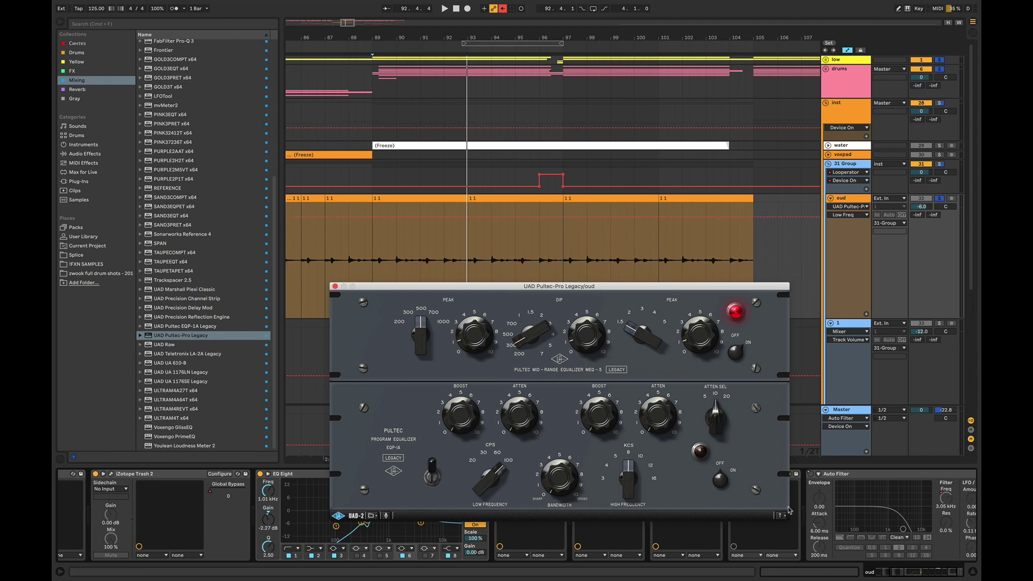
{"action": "left_click_drag", "start_coordinate": [710, 478], "coordinate": [702, 459]}
{"action": "left_click", "coordinate": [458, 411]}
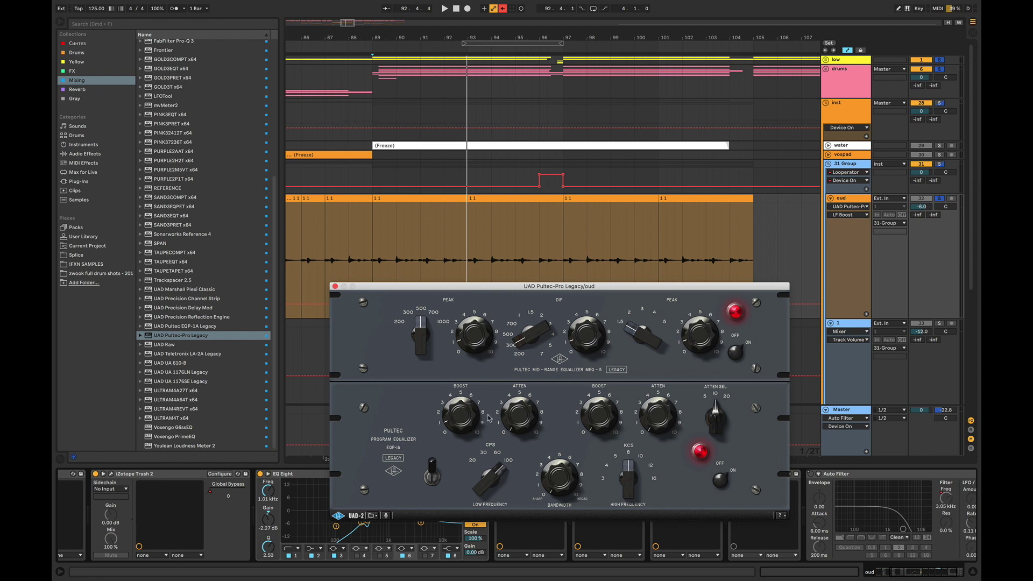
{"action": "left_click", "coordinate": [529, 413]}
{"action": "left_click", "coordinate": [454, 420]}
{"action": "key", "text": "space"}
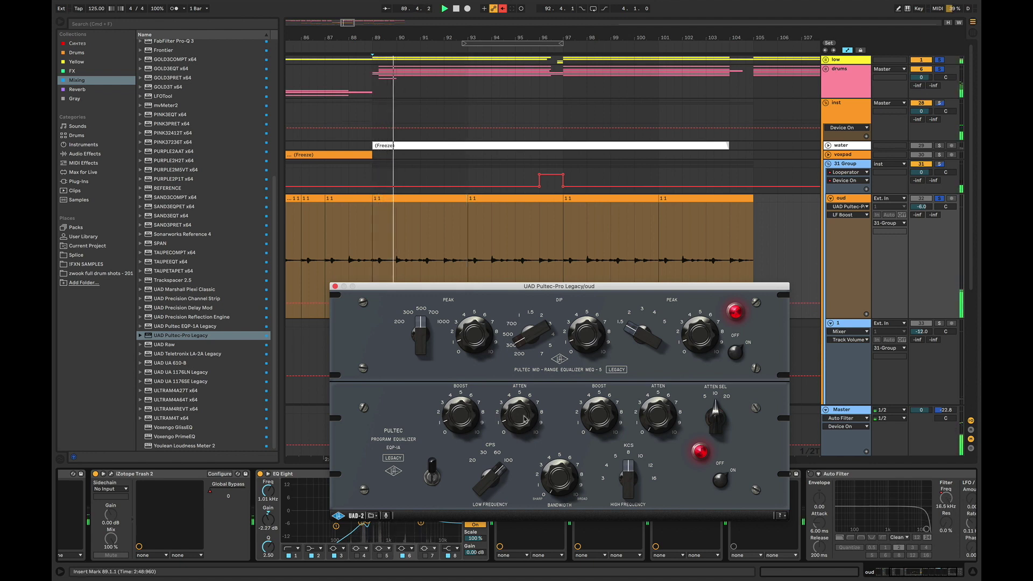
Step: Adjust the EQP-1A's bandwidth during playback and compare the oud with the Pultec-Pro switched off and back on
{"action": "left_click_drag", "start_coordinate": [503, 286], "coordinate": [493, 206]}
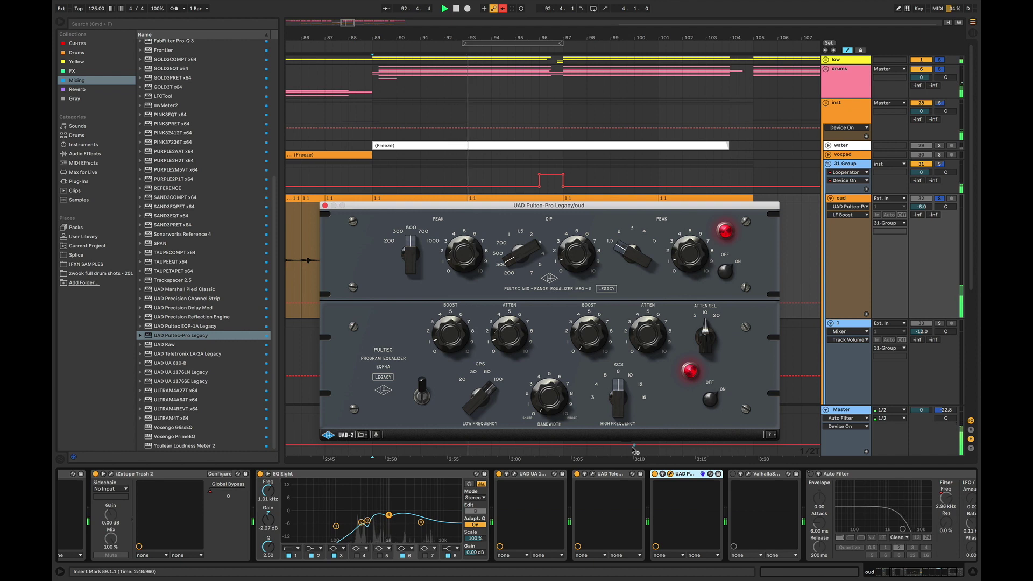
{"action": "left_click", "coordinate": [560, 397]}
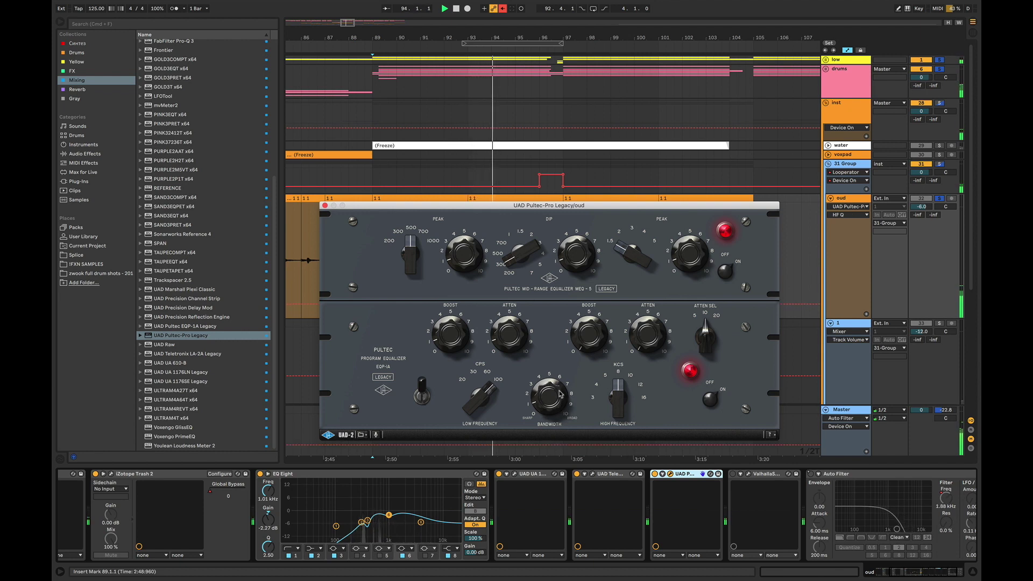
{"action": "key", "text": "space"}
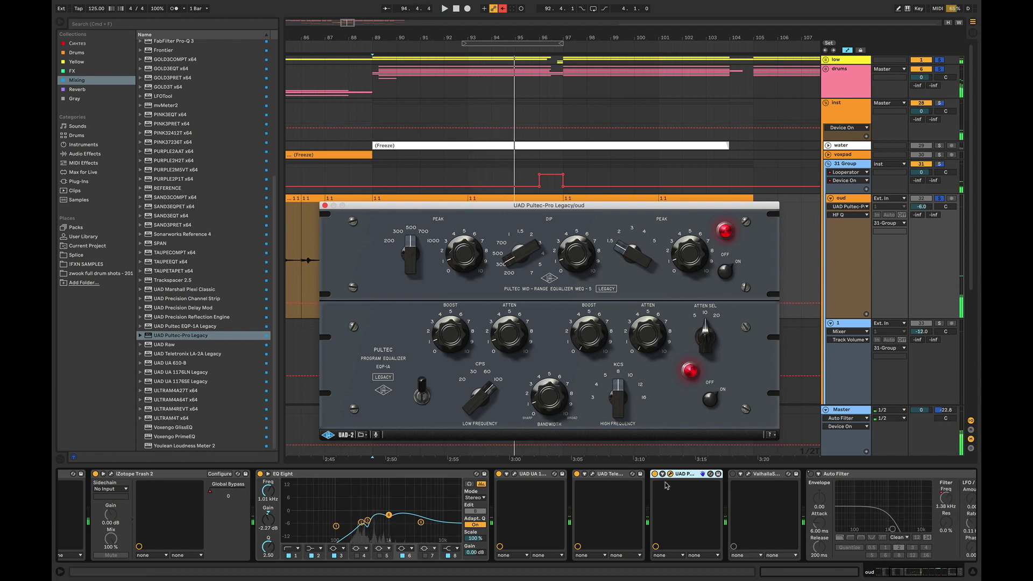
{"action": "left_click", "coordinate": [655, 474]}
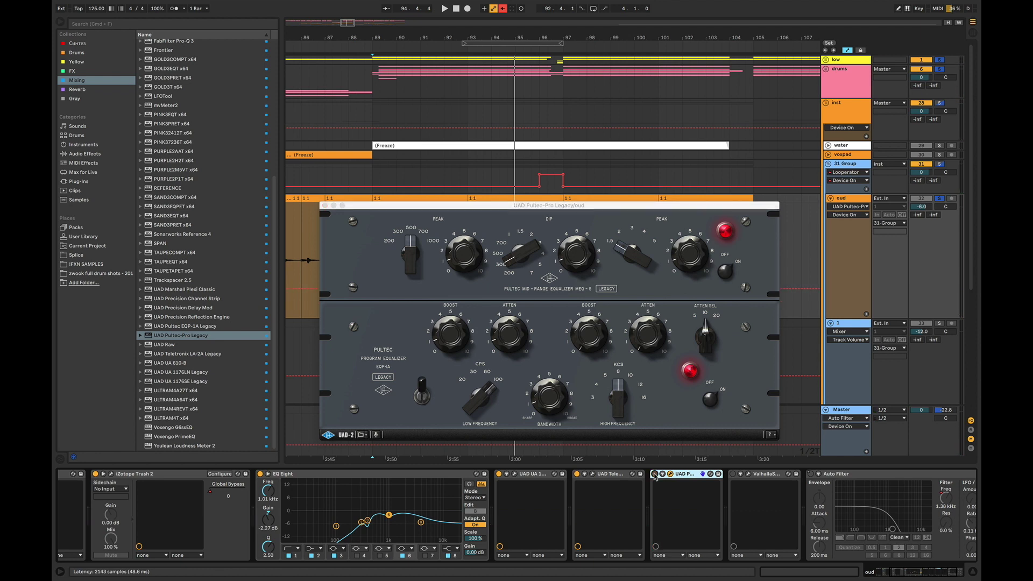
{"action": "key", "text": "space"}
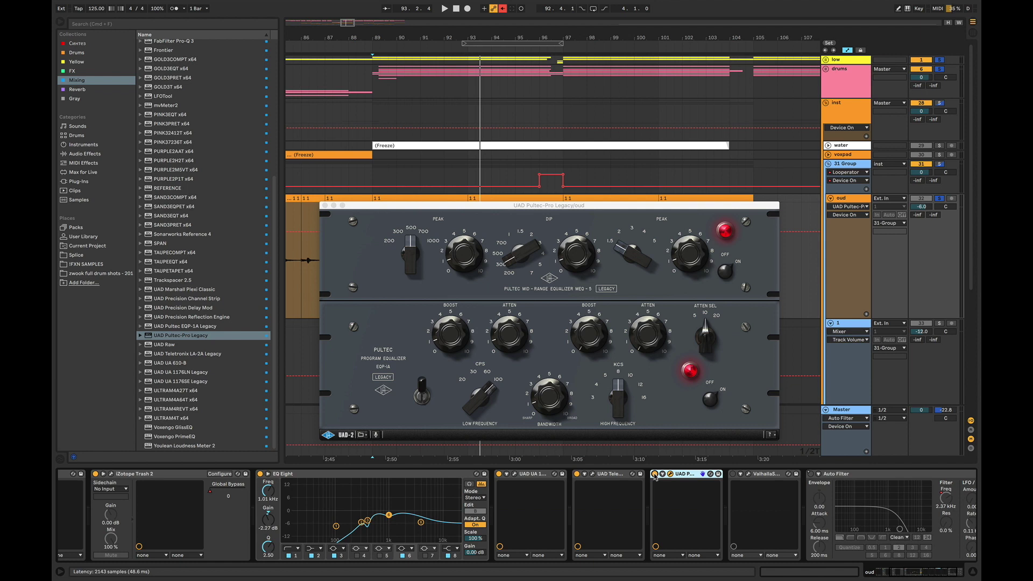
Step: Adjust the EQP-1A's high frequency and high attenuation, play the oud section, and close the Pultec-Pro window
{"action": "left_click", "coordinate": [618, 395]}
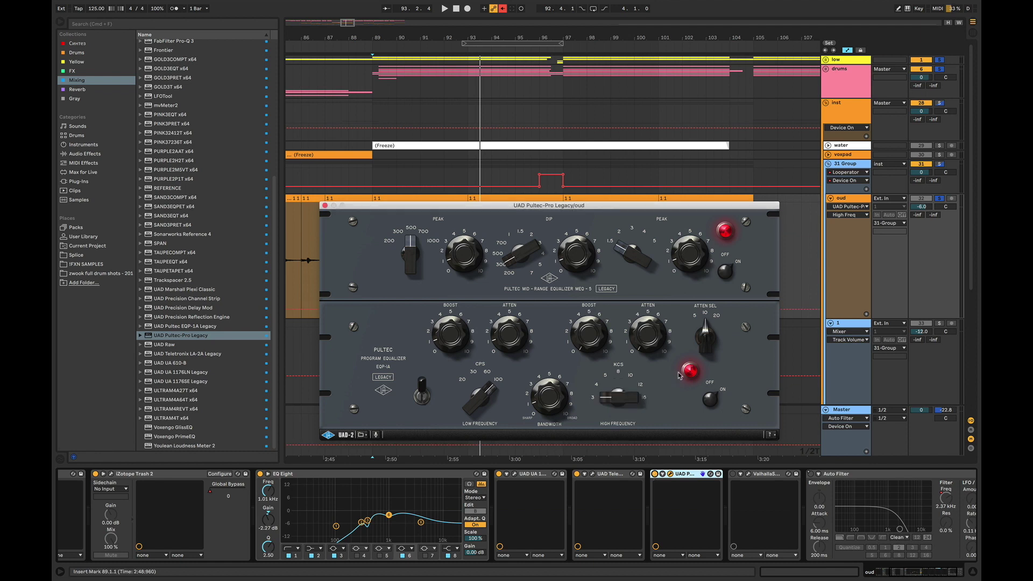
{"action": "left_click", "coordinate": [643, 332]}
{"action": "key", "text": "space"}
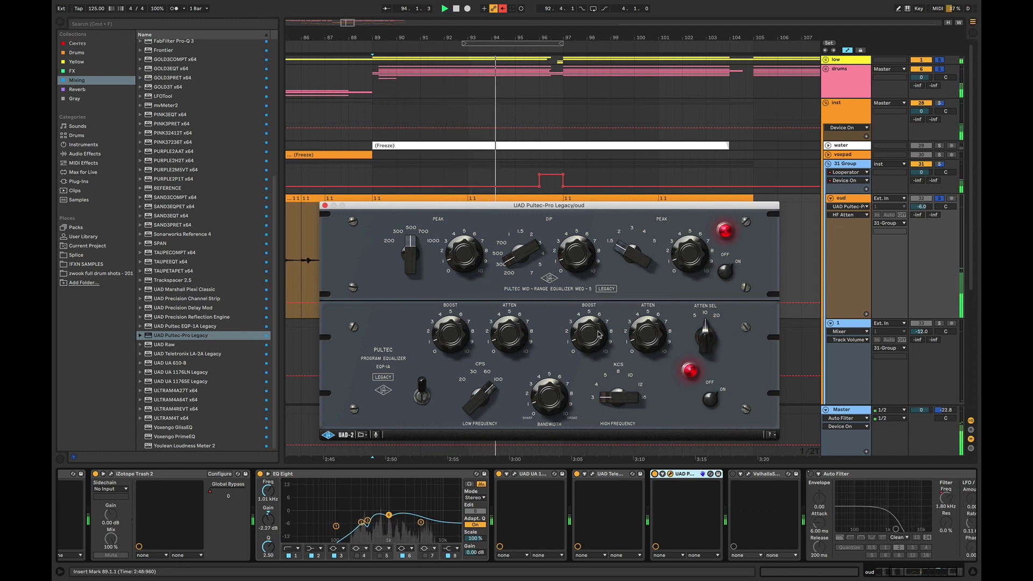
{"action": "key", "text": "space"}
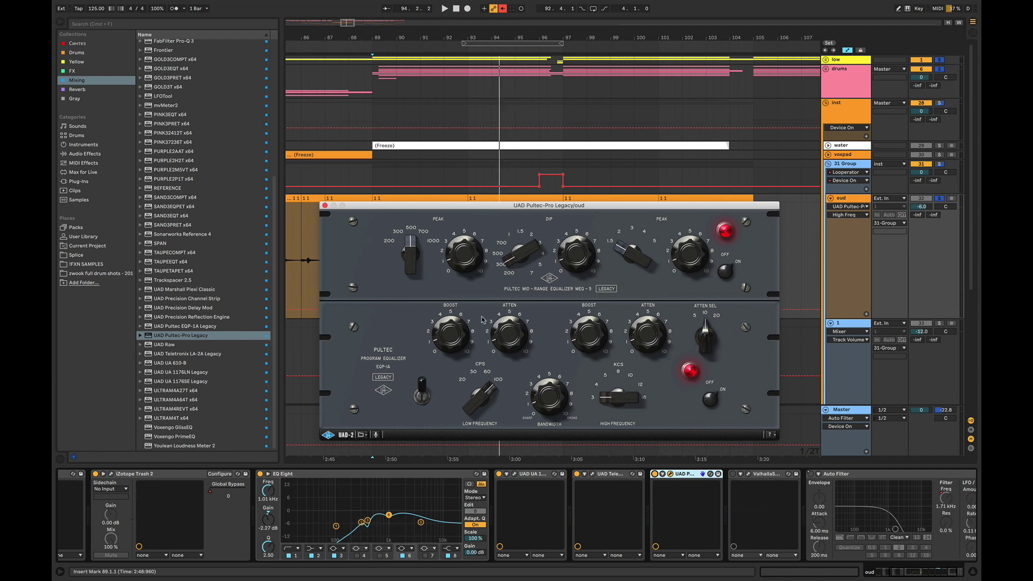
{"action": "left_click", "coordinate": [325, 205]}
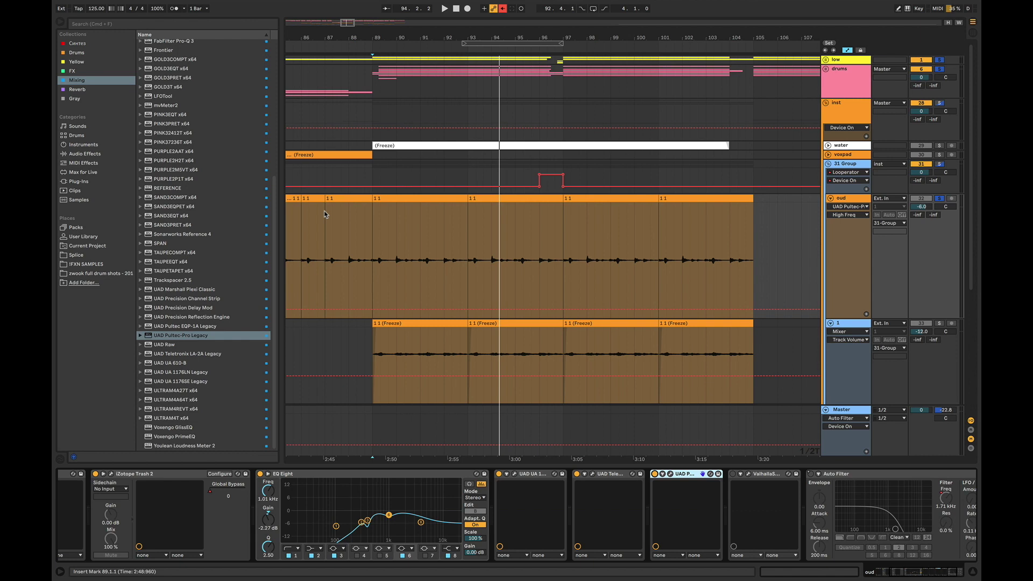
Step: Switch on ValhallaSupermassive on the oud track, close its window, and play the section from bar 89
{"action": "key", "text": "super+alt+p"}
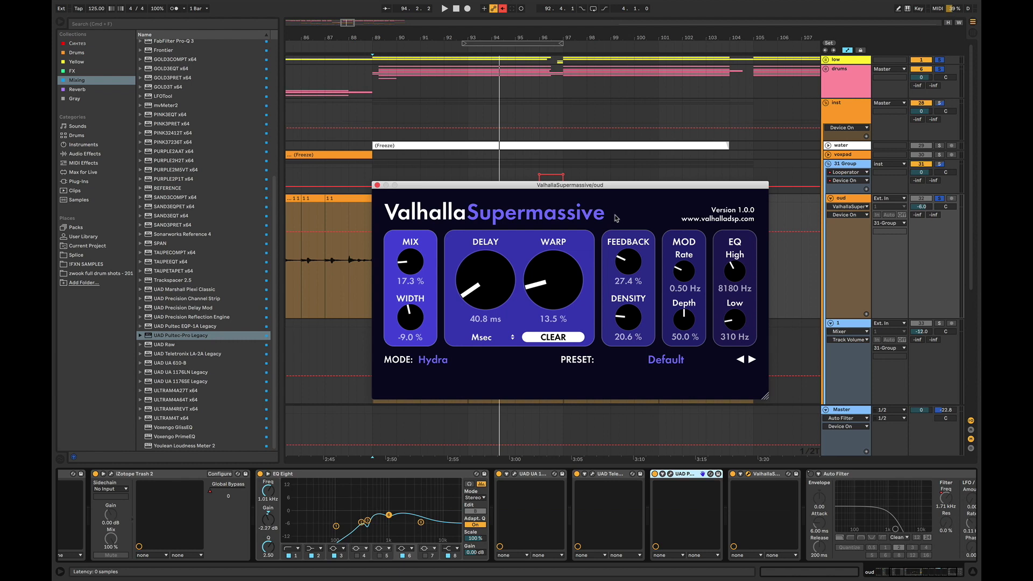
{"action": "left_click", "coordinate": [377, 185]}
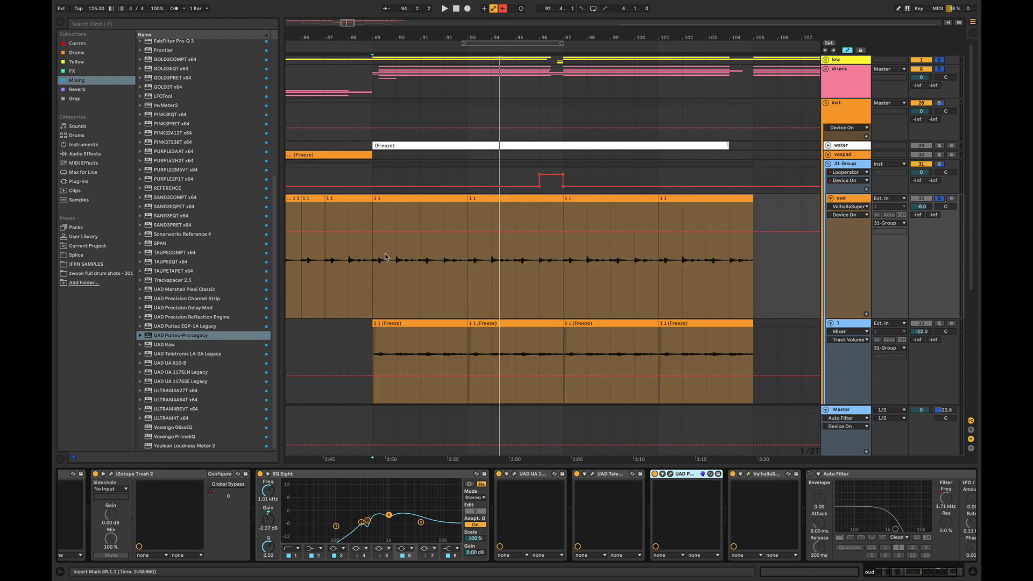
{"action": "left_click", "coordinate": [373, 274]}
{"action": "key", "text": "space"}
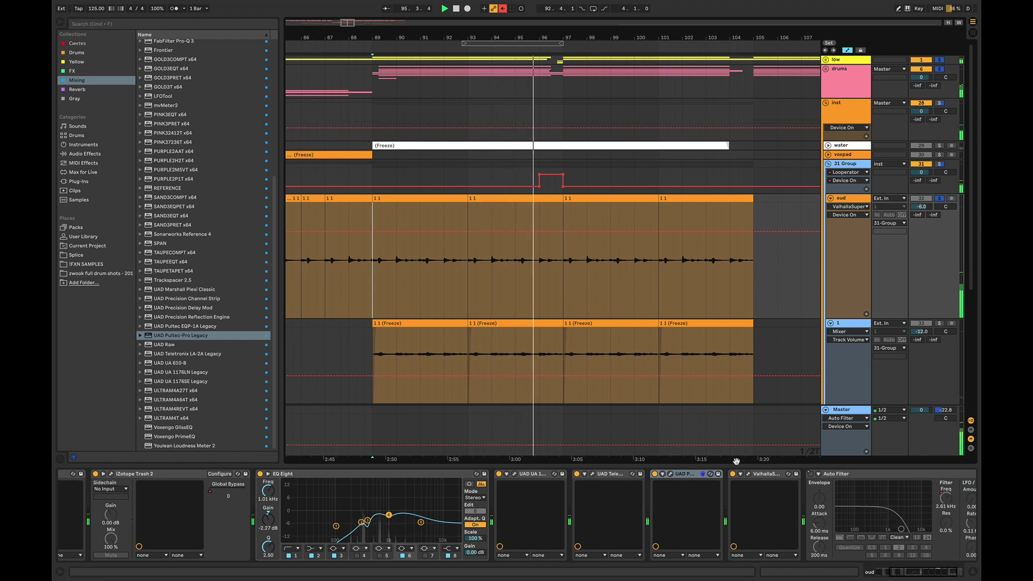
{"action": "key", "text": "space"}
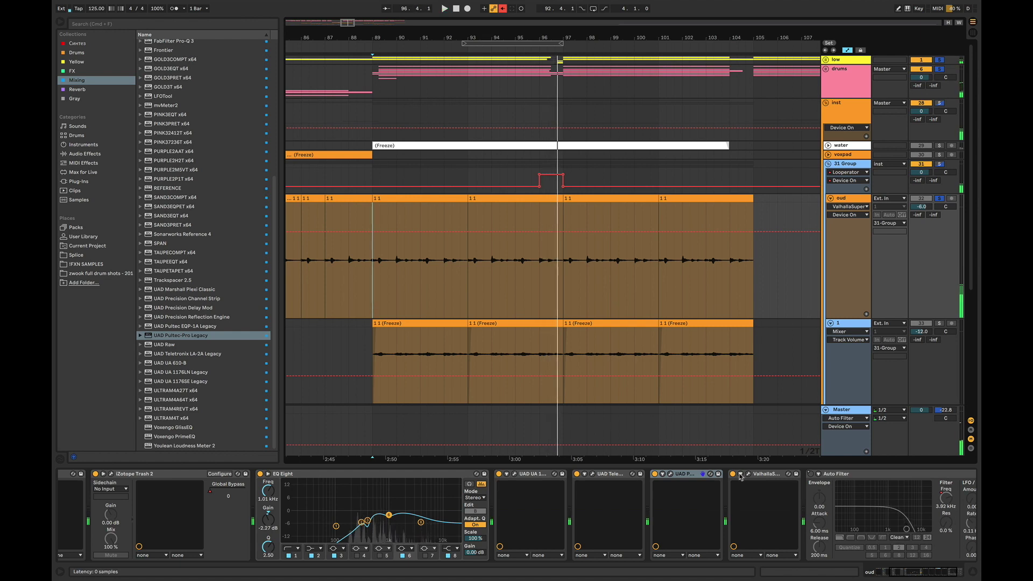
Step: Set ValhallaSupermassive's stereo width on the oud track to -11.2 % and close its window
{"action": "left_click", "coordinate": [749, 474]}
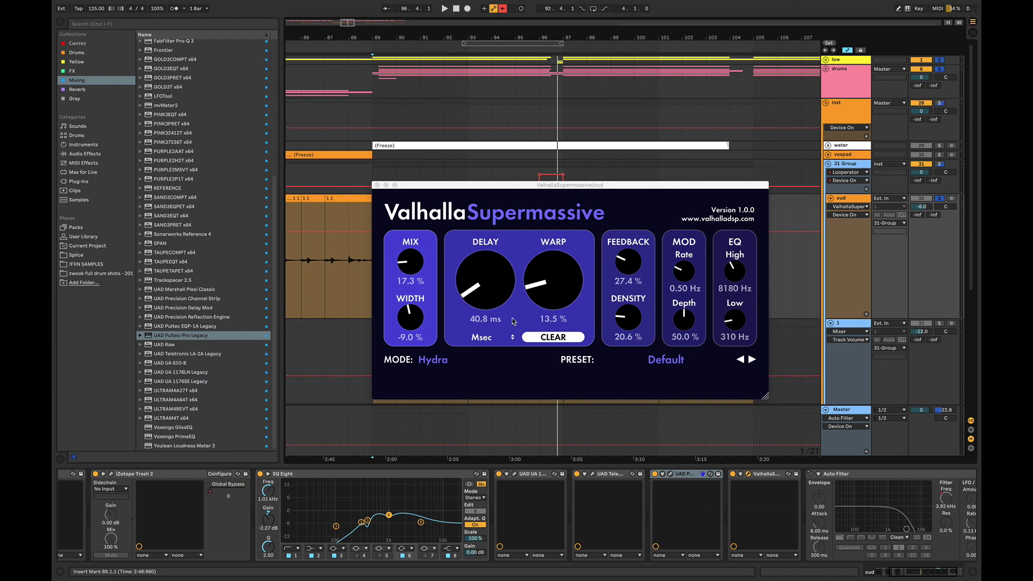
{"action": "left_click_drag", "start_coordinate": [420, 317], "coordinate": [412, 311]}
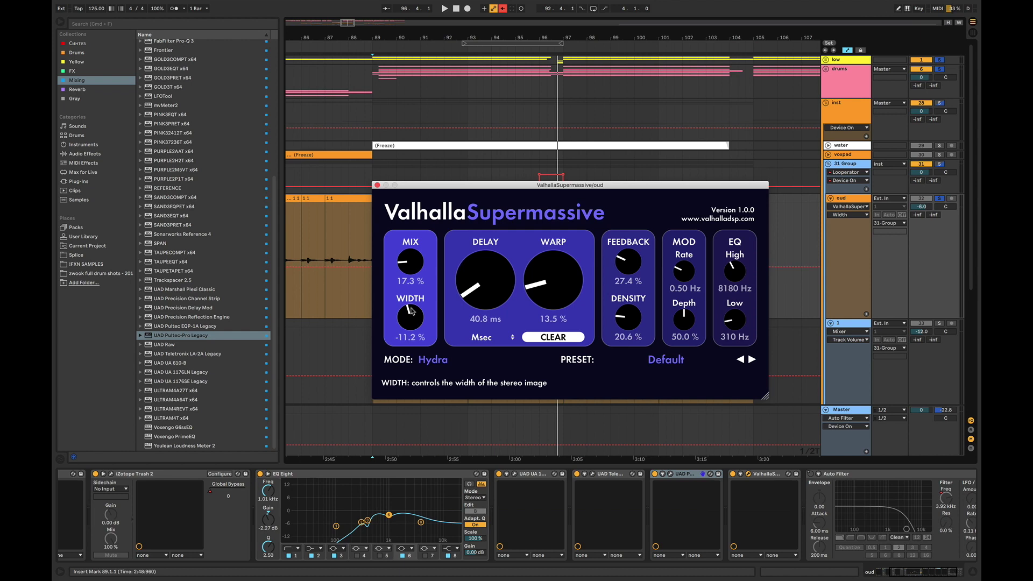
{"action": "left_click", "coordinate": [377, 186]}
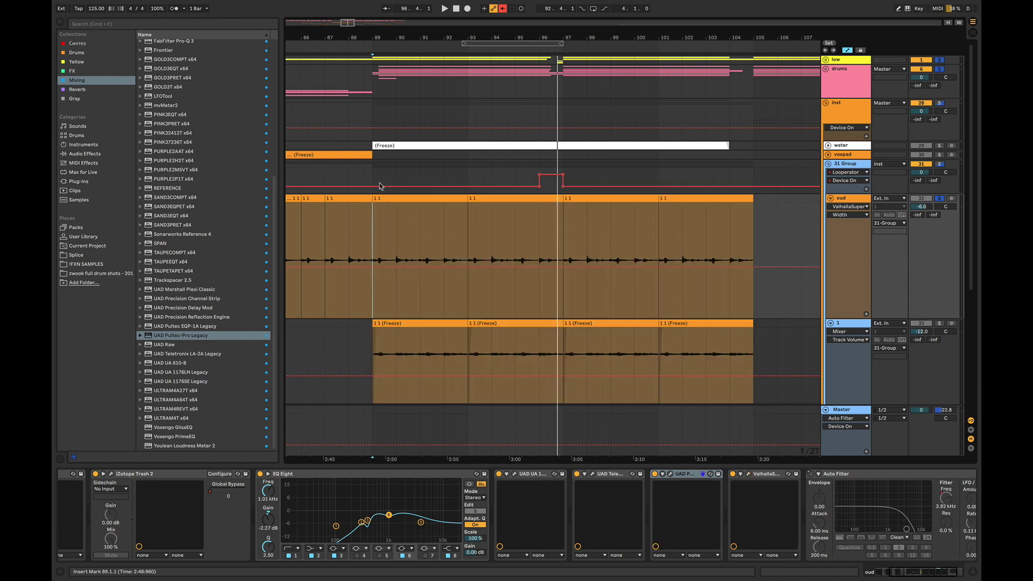
Step: Collapse the oud track, solo the frozen track 1 below it, and play both from bar 89
{"action": "left_click", "coordinate": [975, 574]}
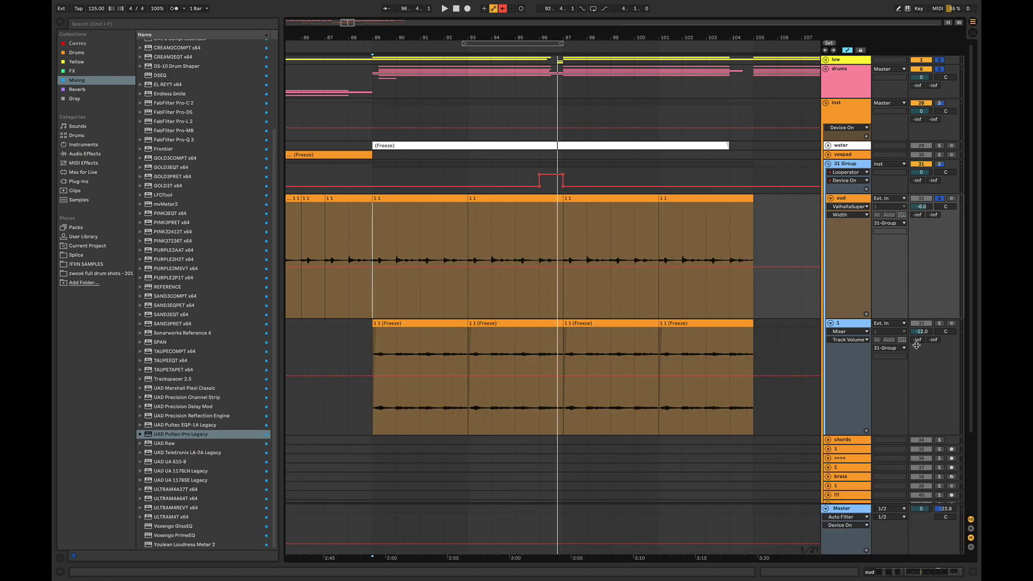
{"action": "left_click", "coordinate": [831, 199]}
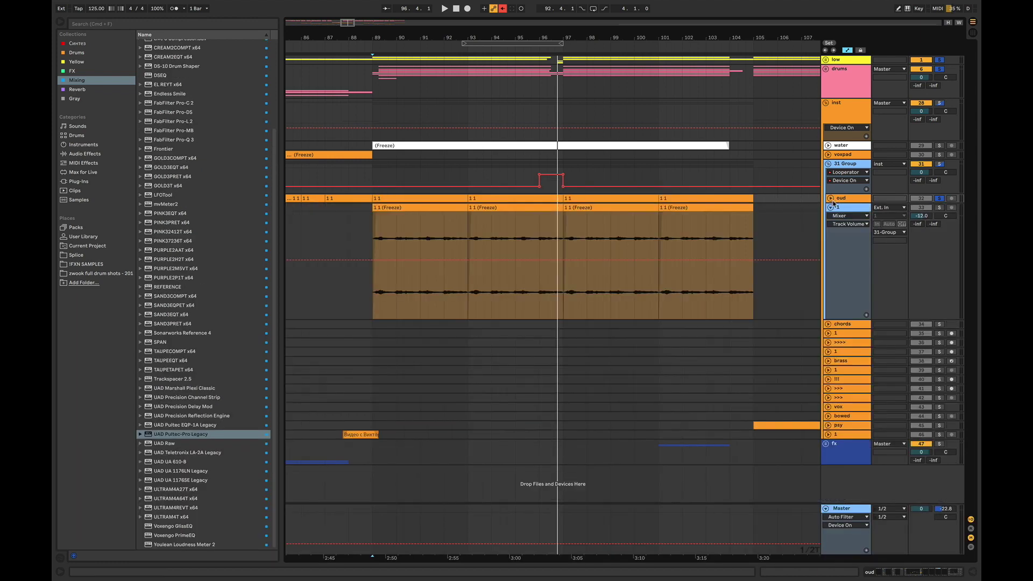
{"action": "left_click", "coordinate": [374, 241]}
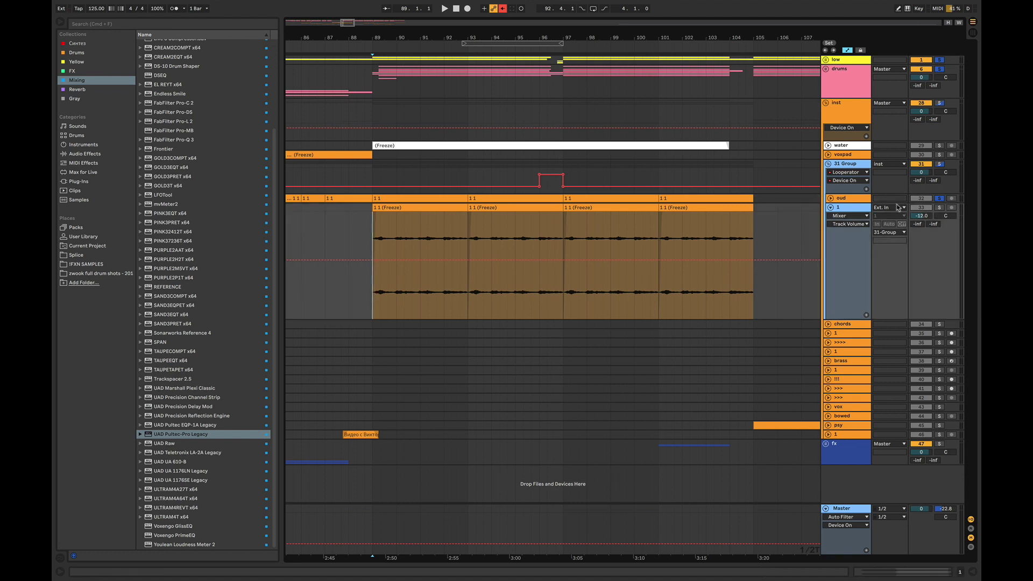
{"action": "double_click", "coordinate": [858, 248]}
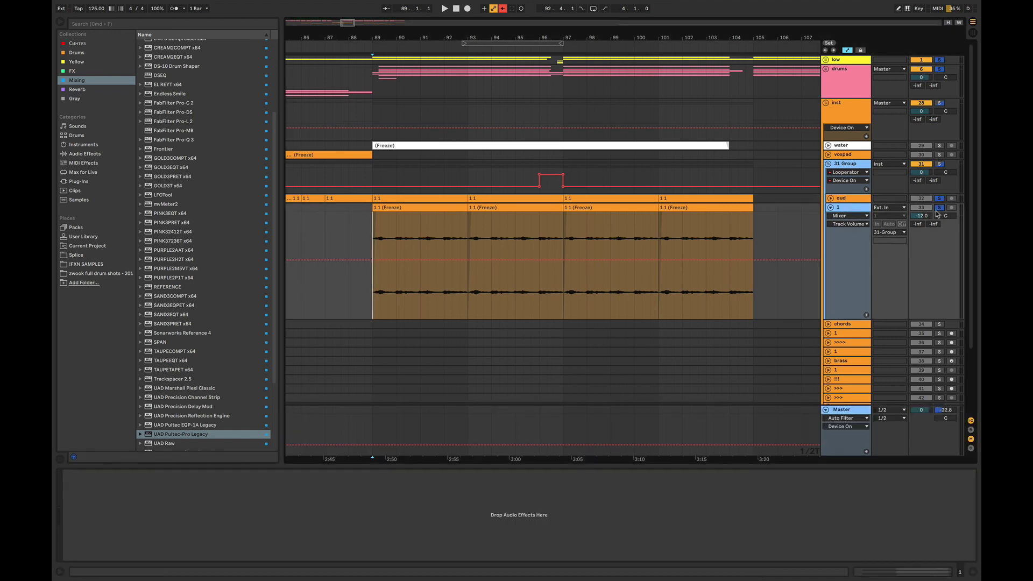
{"action": "left_click", "coordinate": [360, 229]}
{"action": "left_click", "coordinate": [801, 208]}
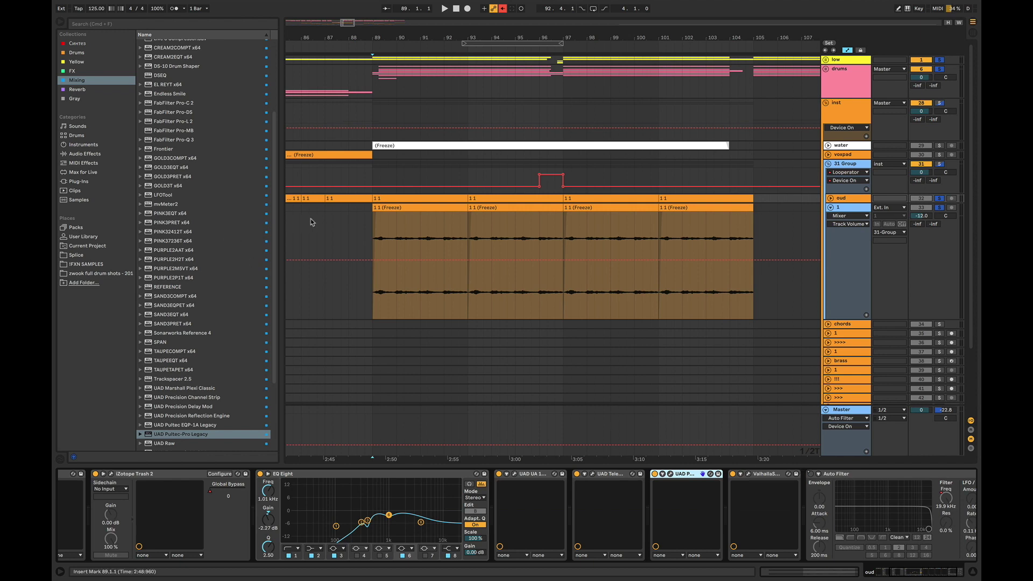
{"action": "key", "text": "space"}
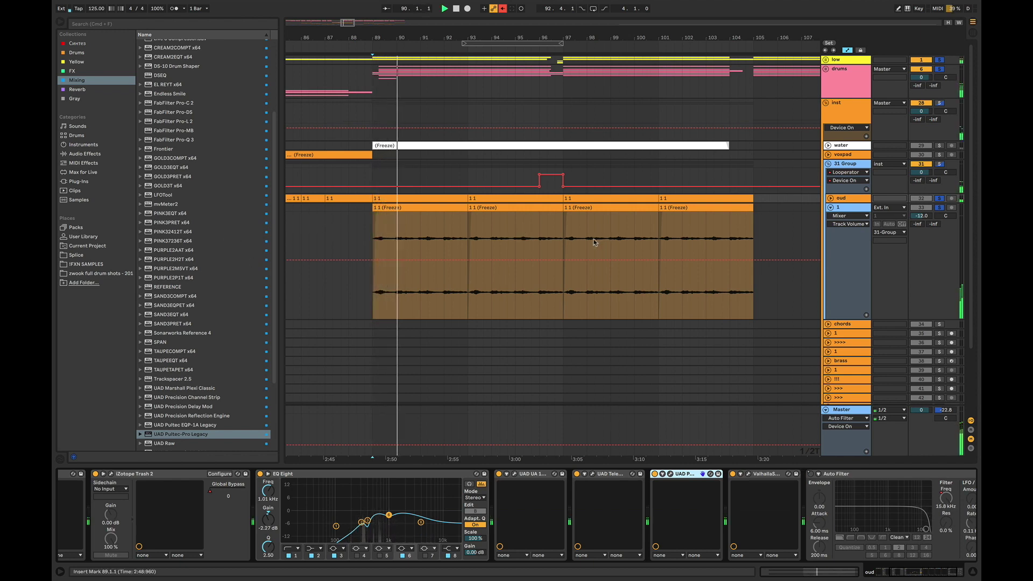